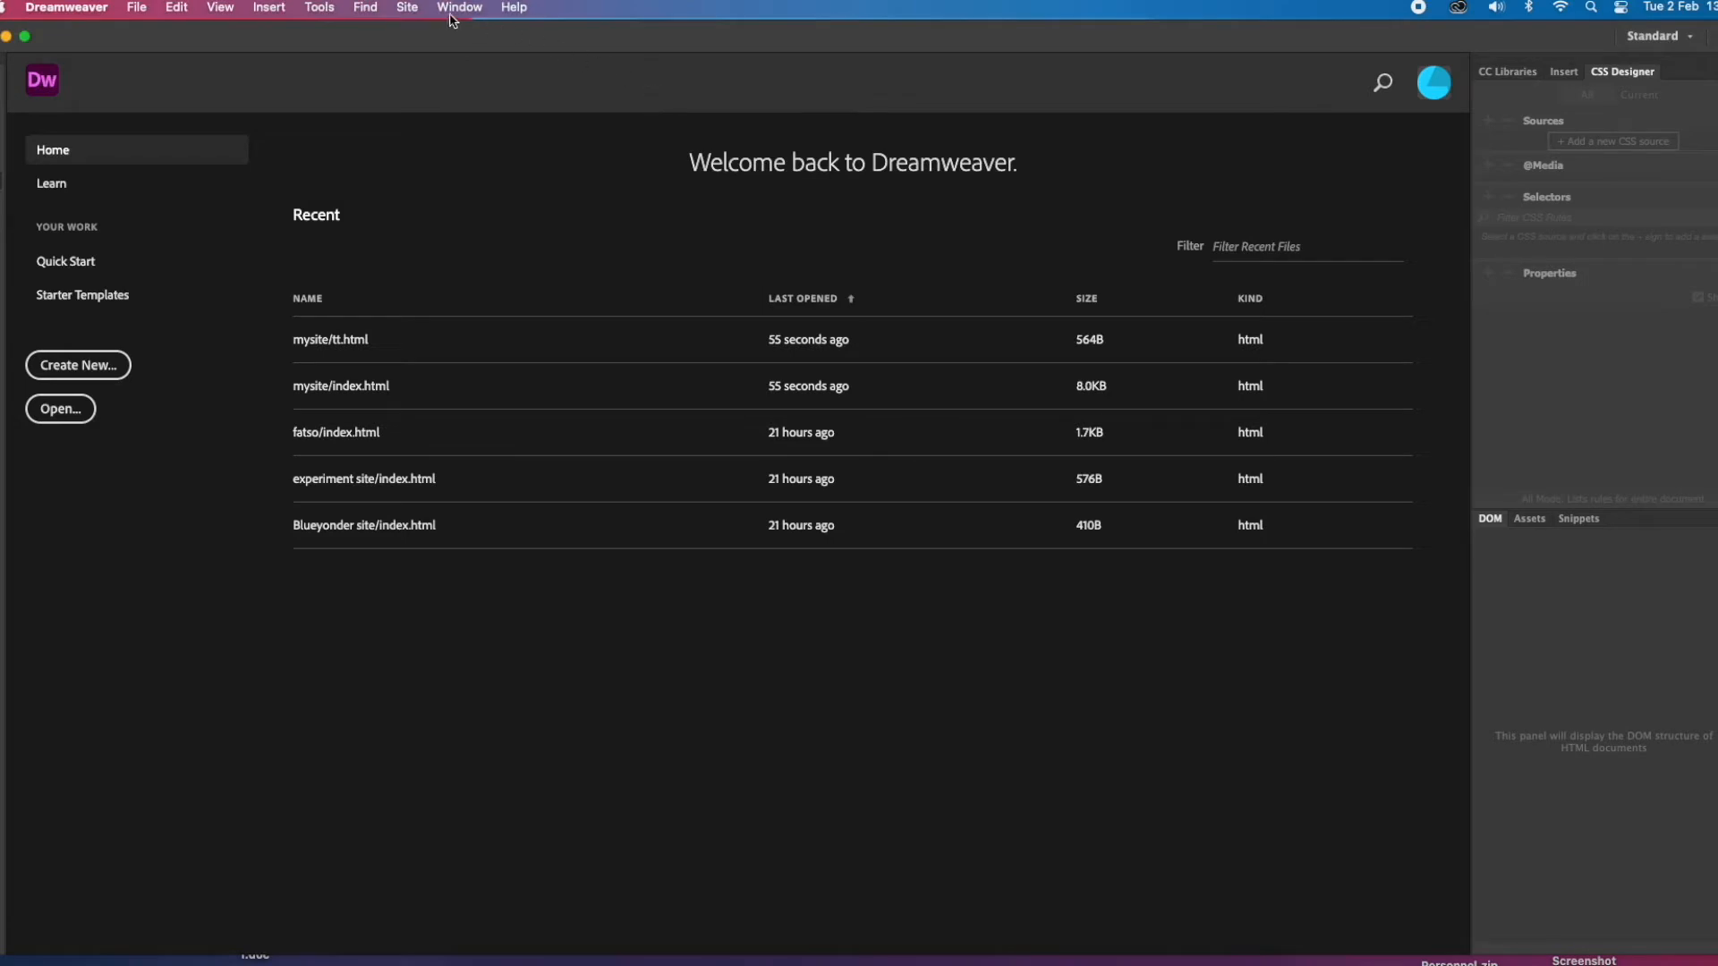
Set up a new site under its default name, using "site folder" on the Desktop as the local site folder
{"action": "left_click", "coordinate": [412, 11]}
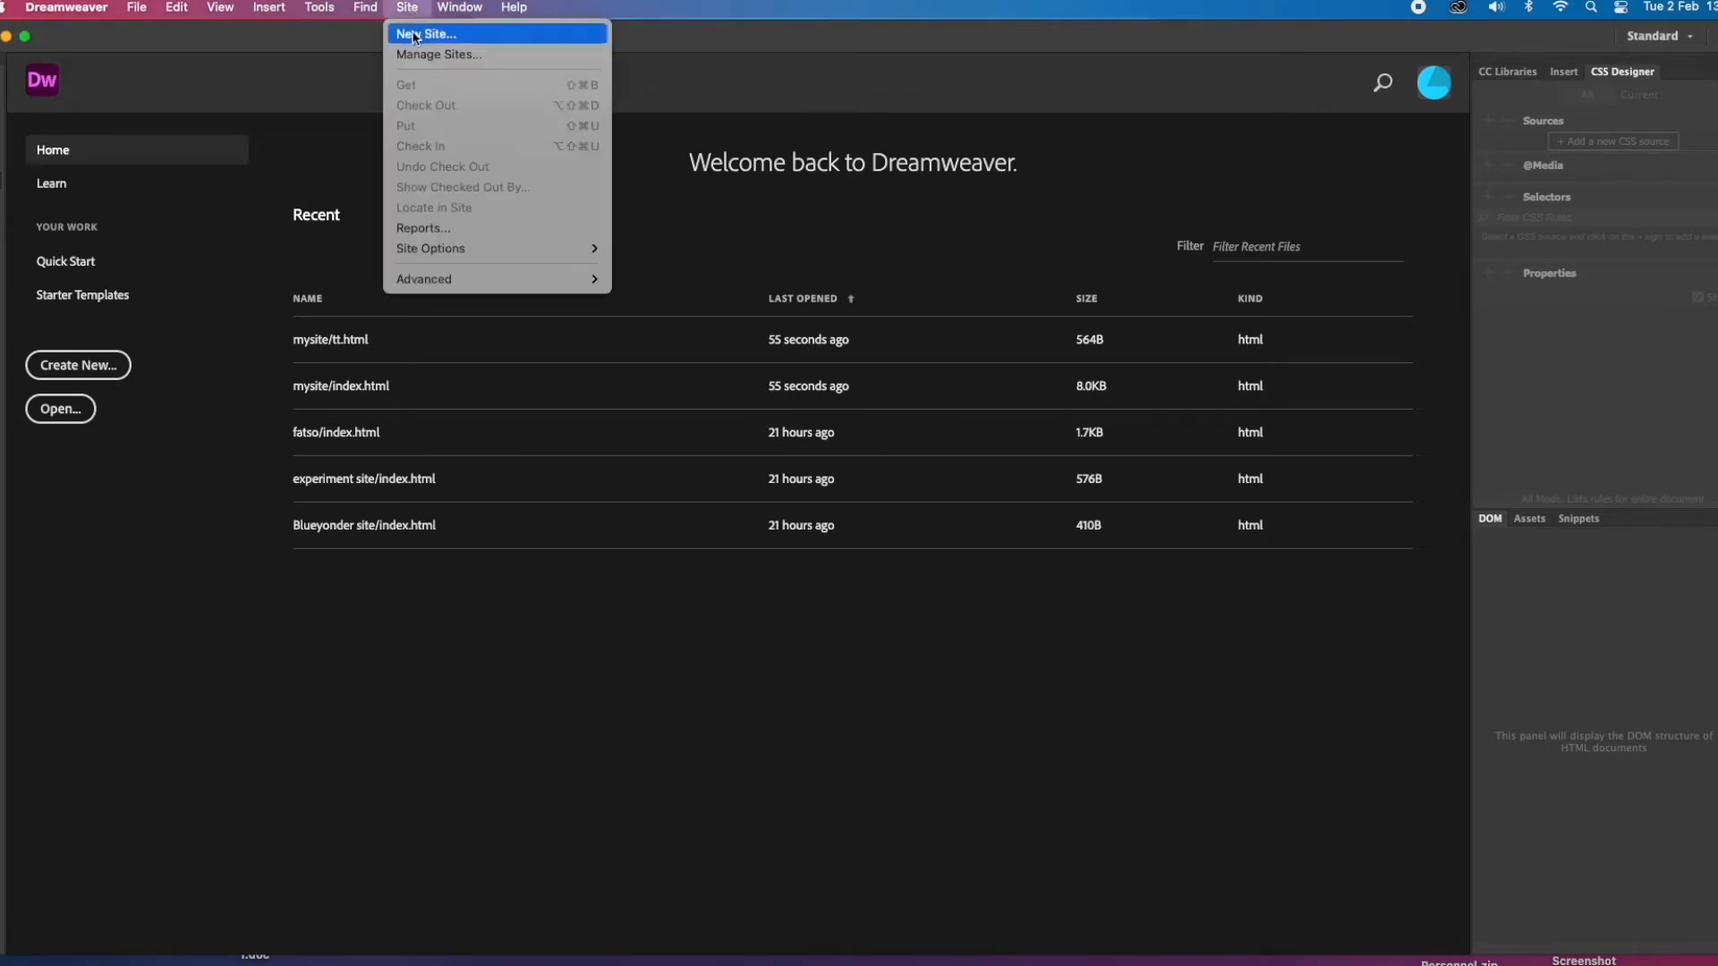
{"action": "left_click", "coordinate": [415, 35]}
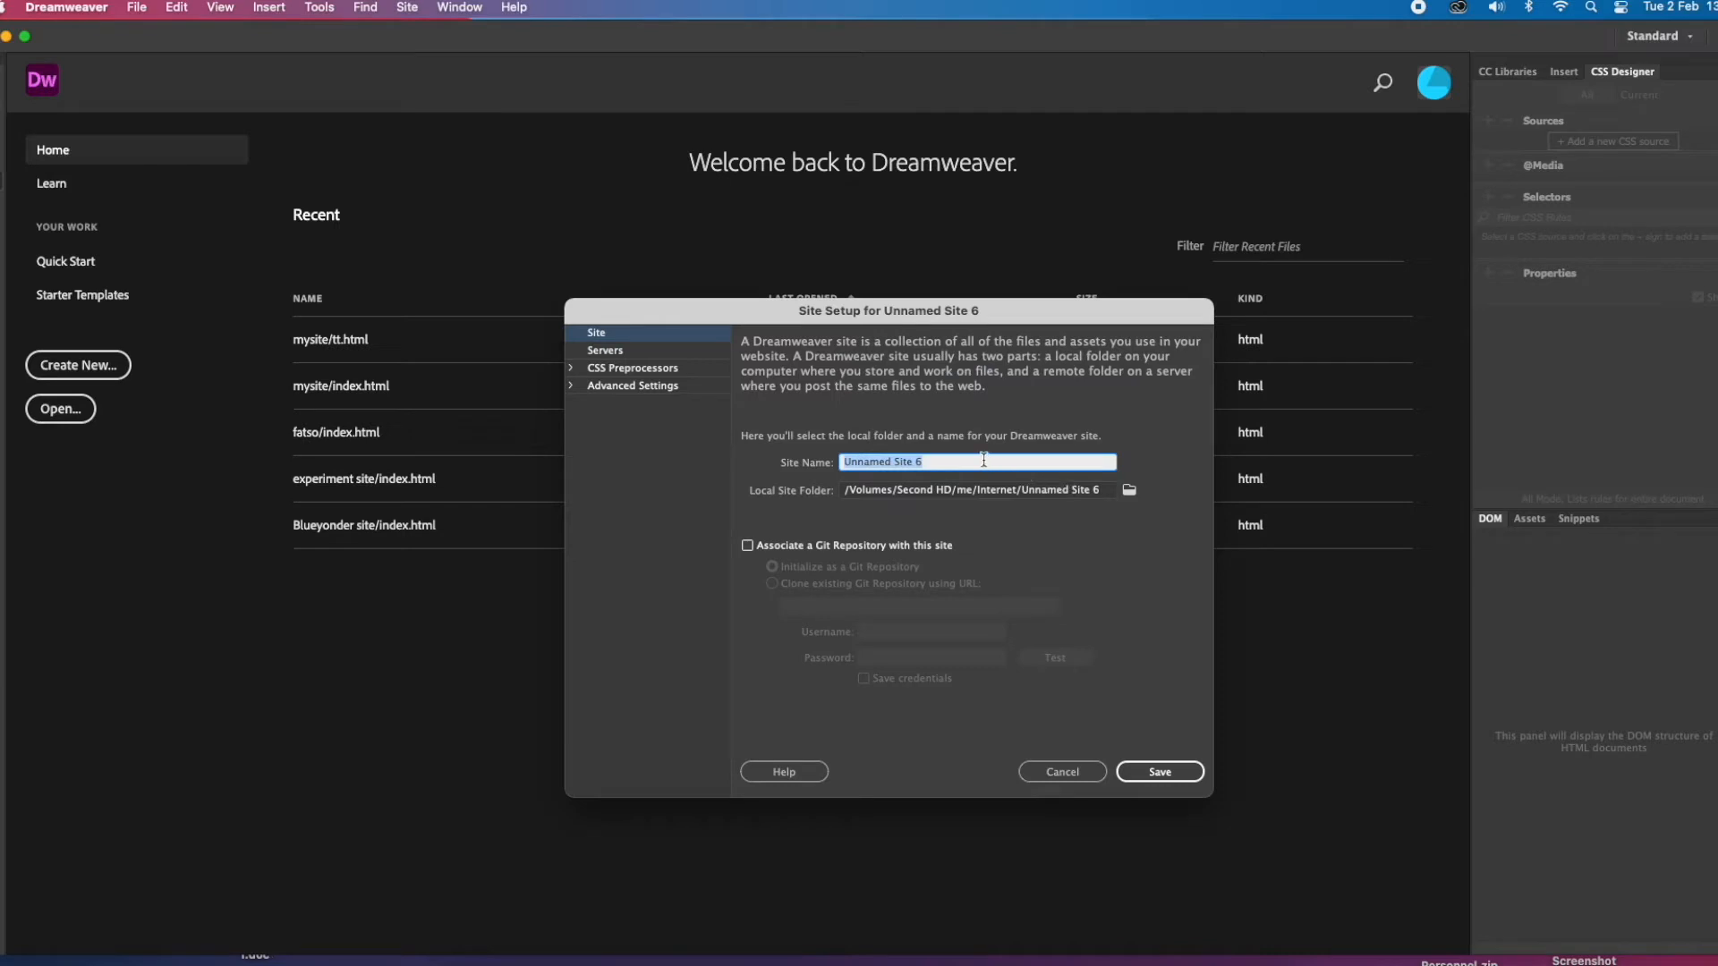
{"action": "left_click", "coordinate": [1130, 490]}
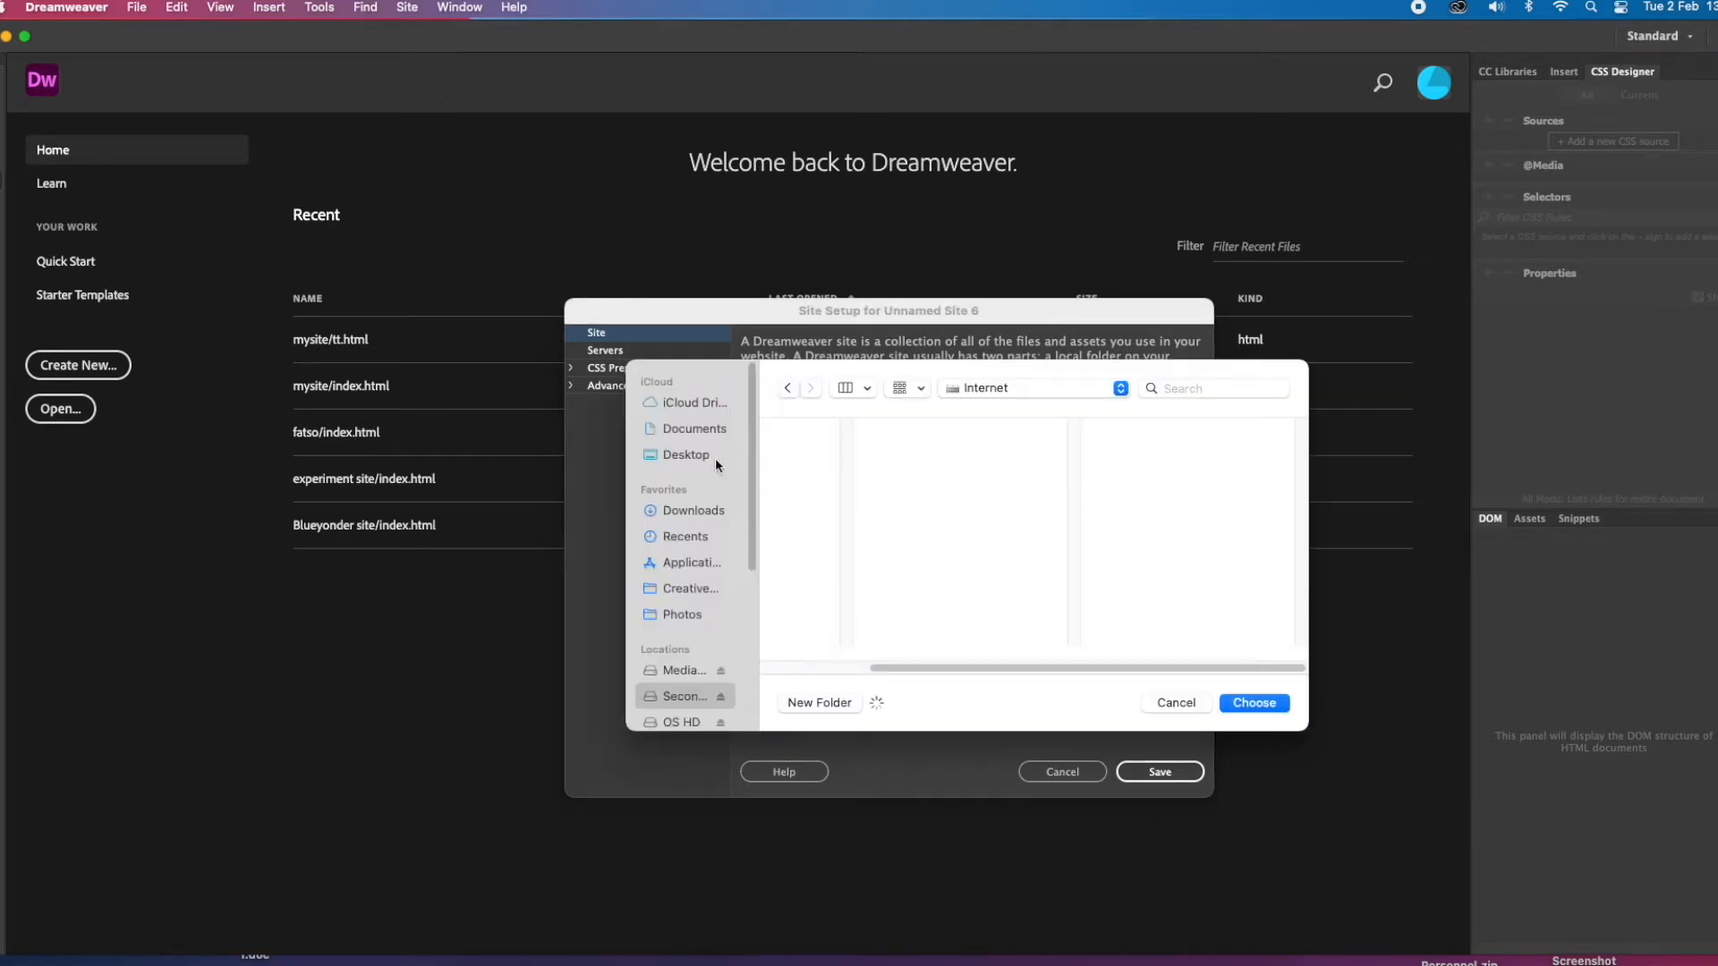
{"action": "left_click", "coordinate": [682, 453]}
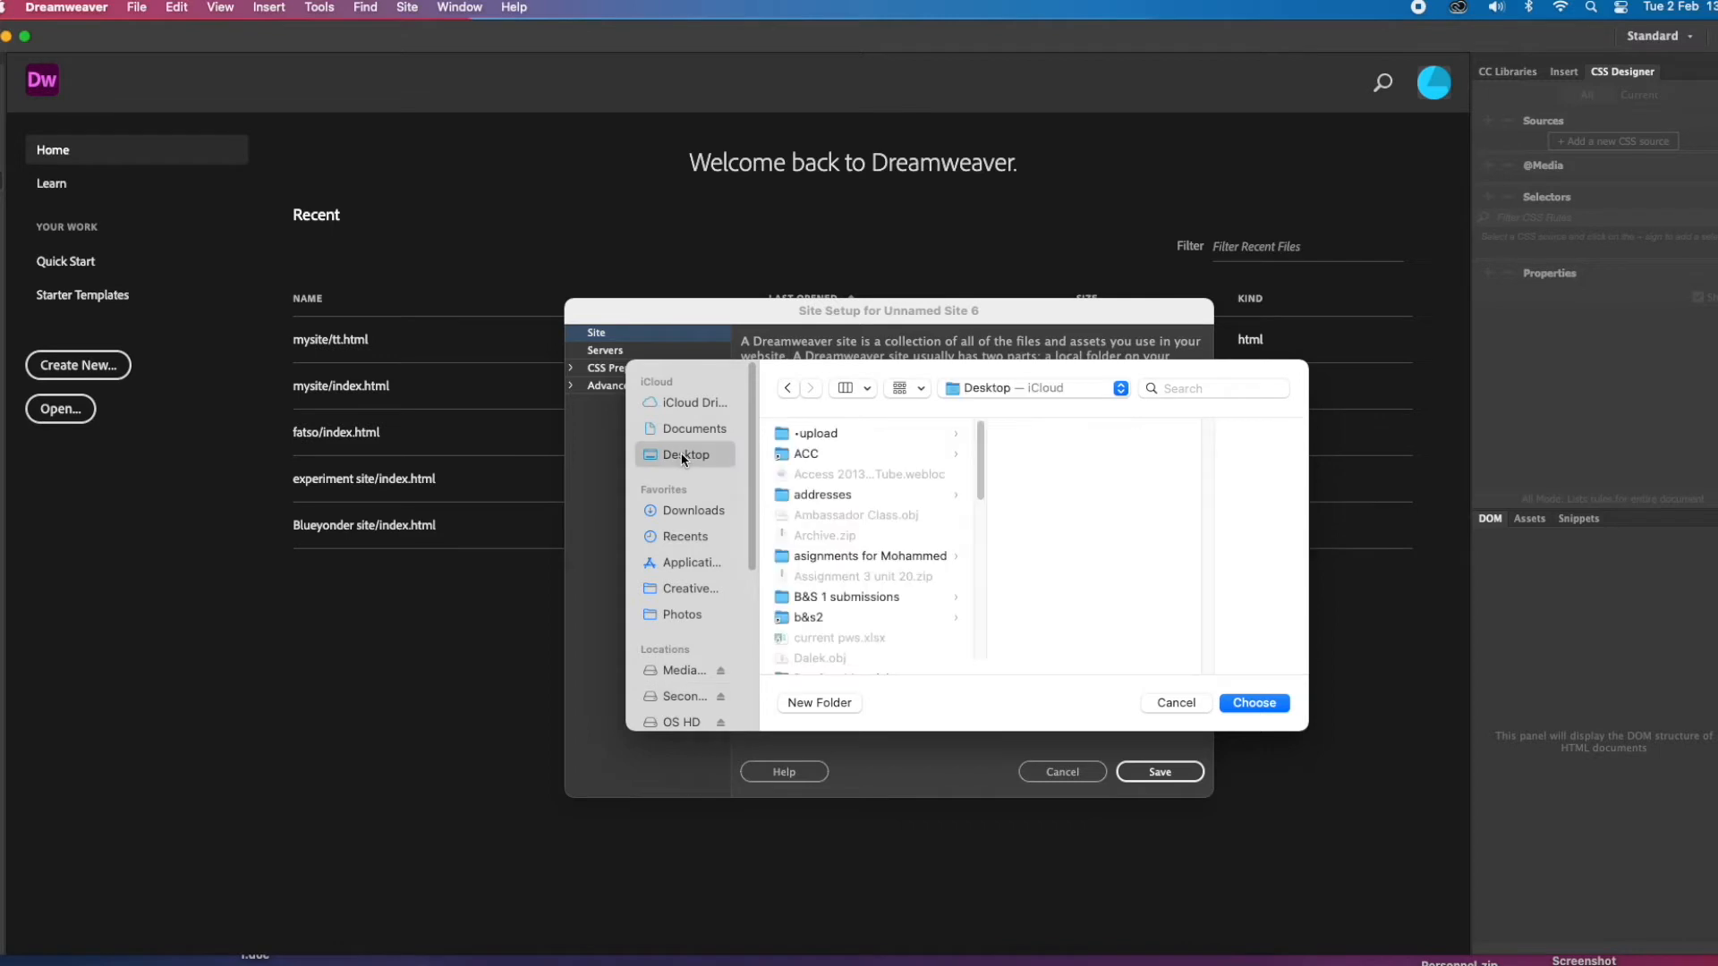
{"action": "left_click_drag", "start_coordinate": [980, 461], "coordinate": [986, 616]}
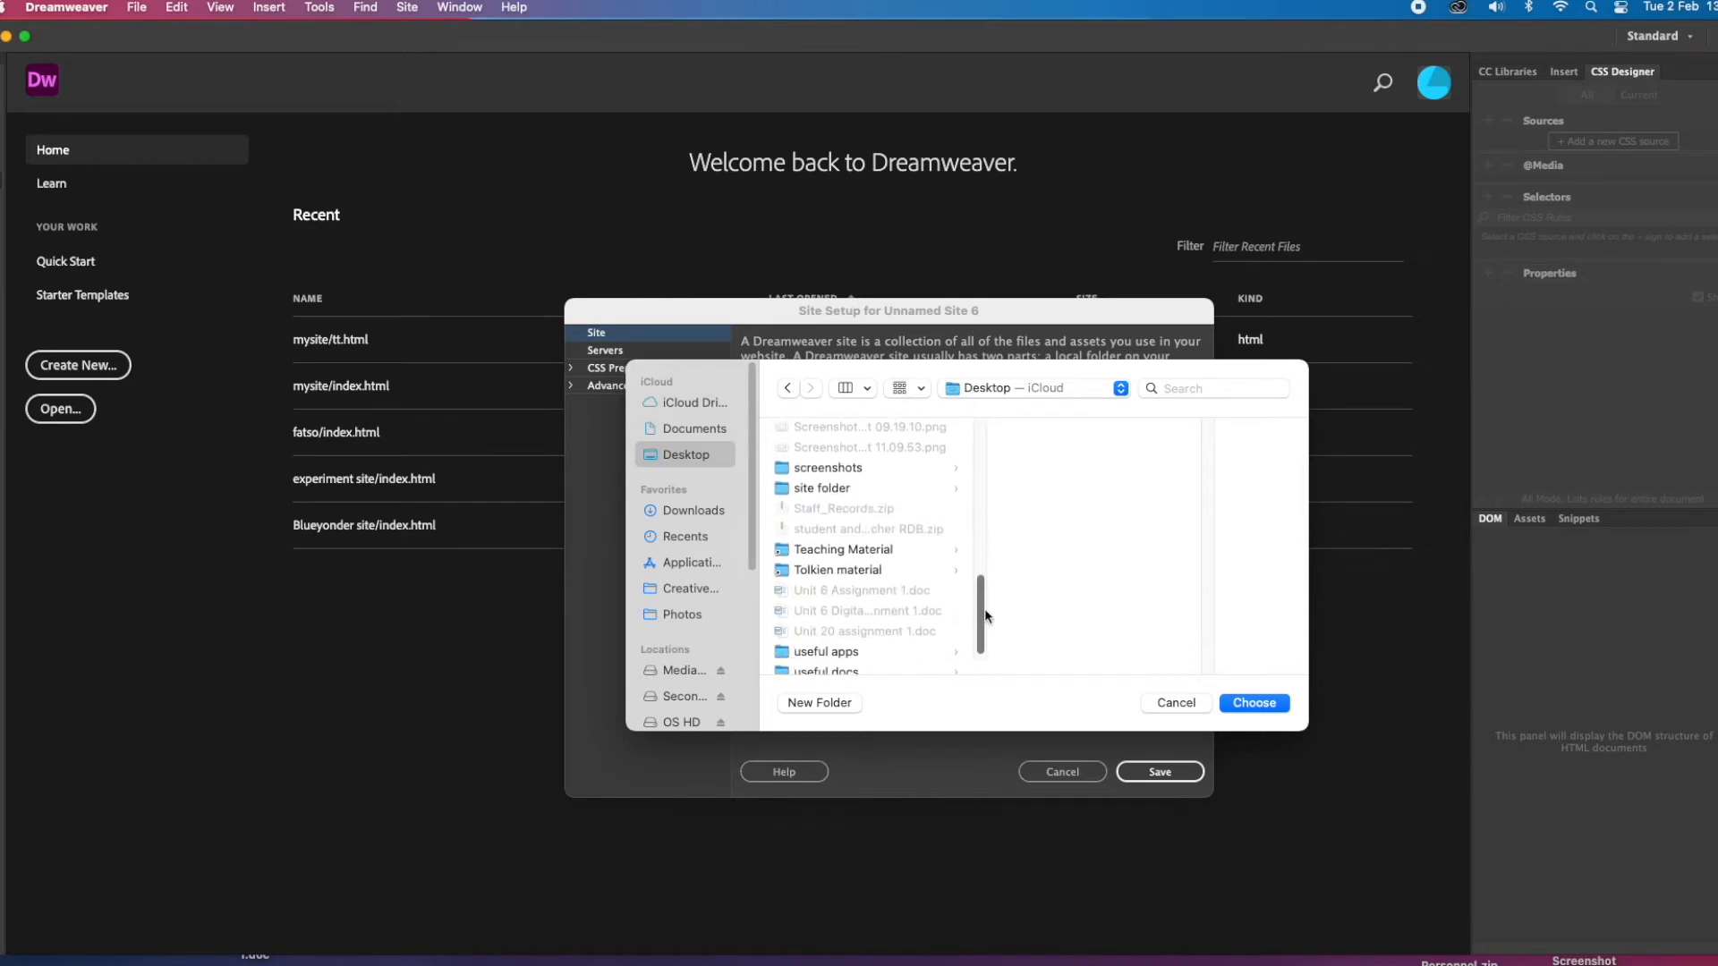
{"action": "left_click", "coordinate": [812, 486]}
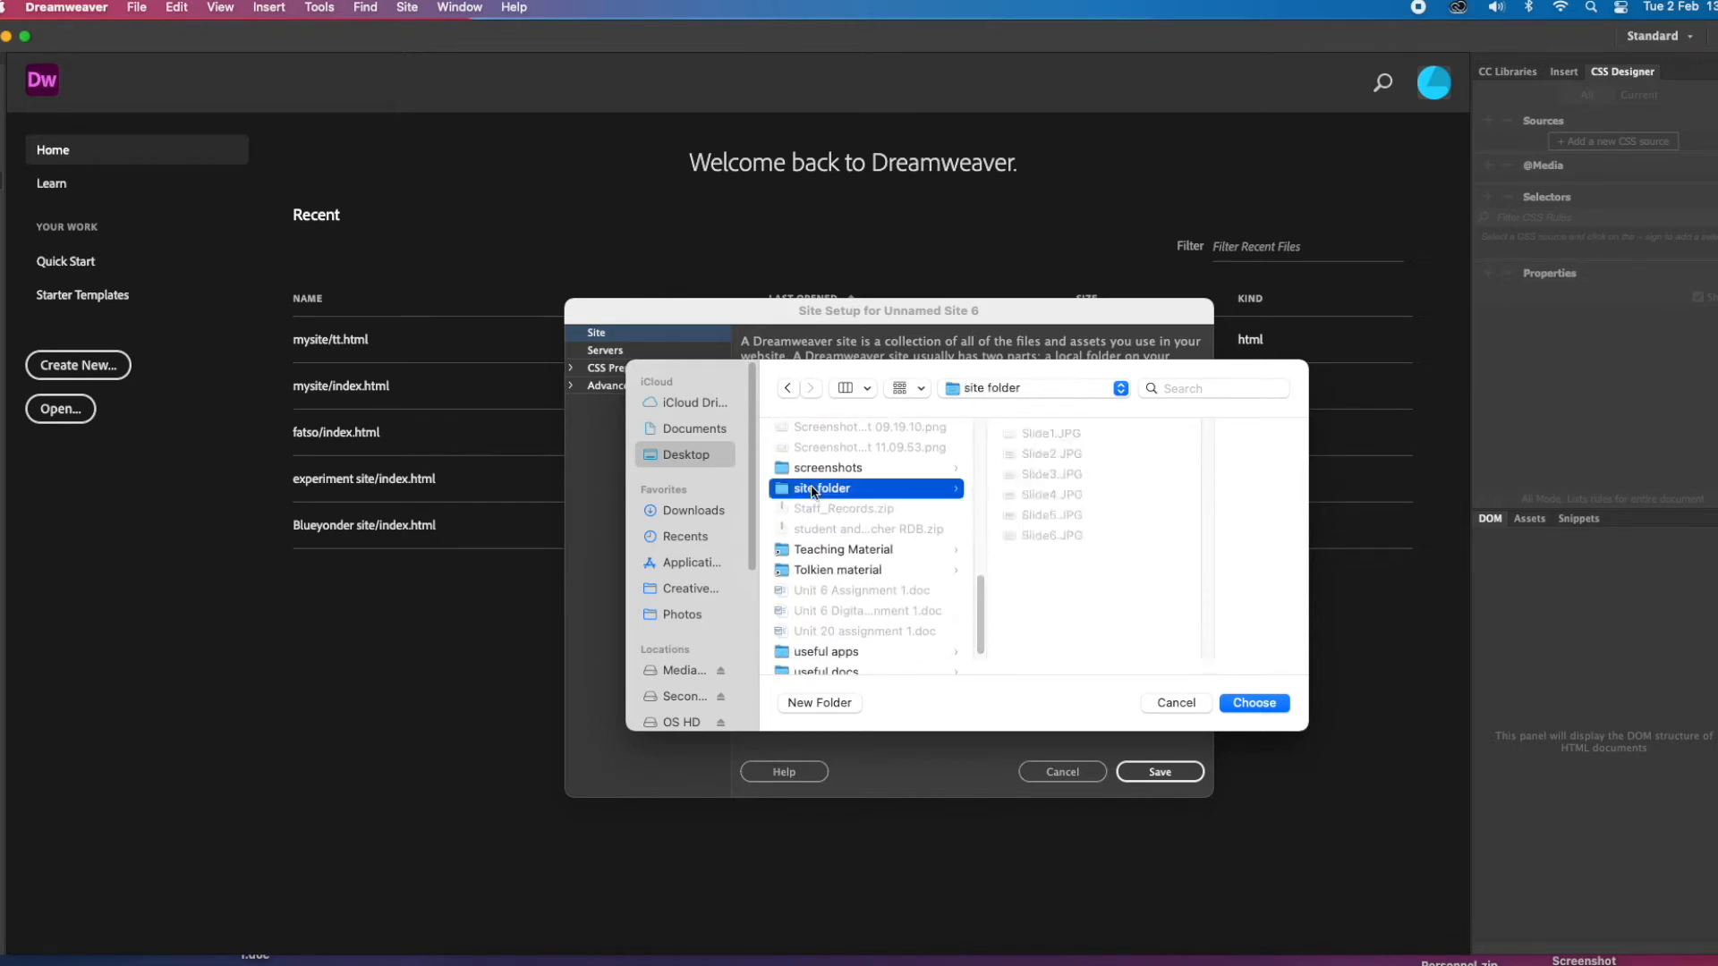
{"action": "left_click", "coordinate": [1255, 704]}
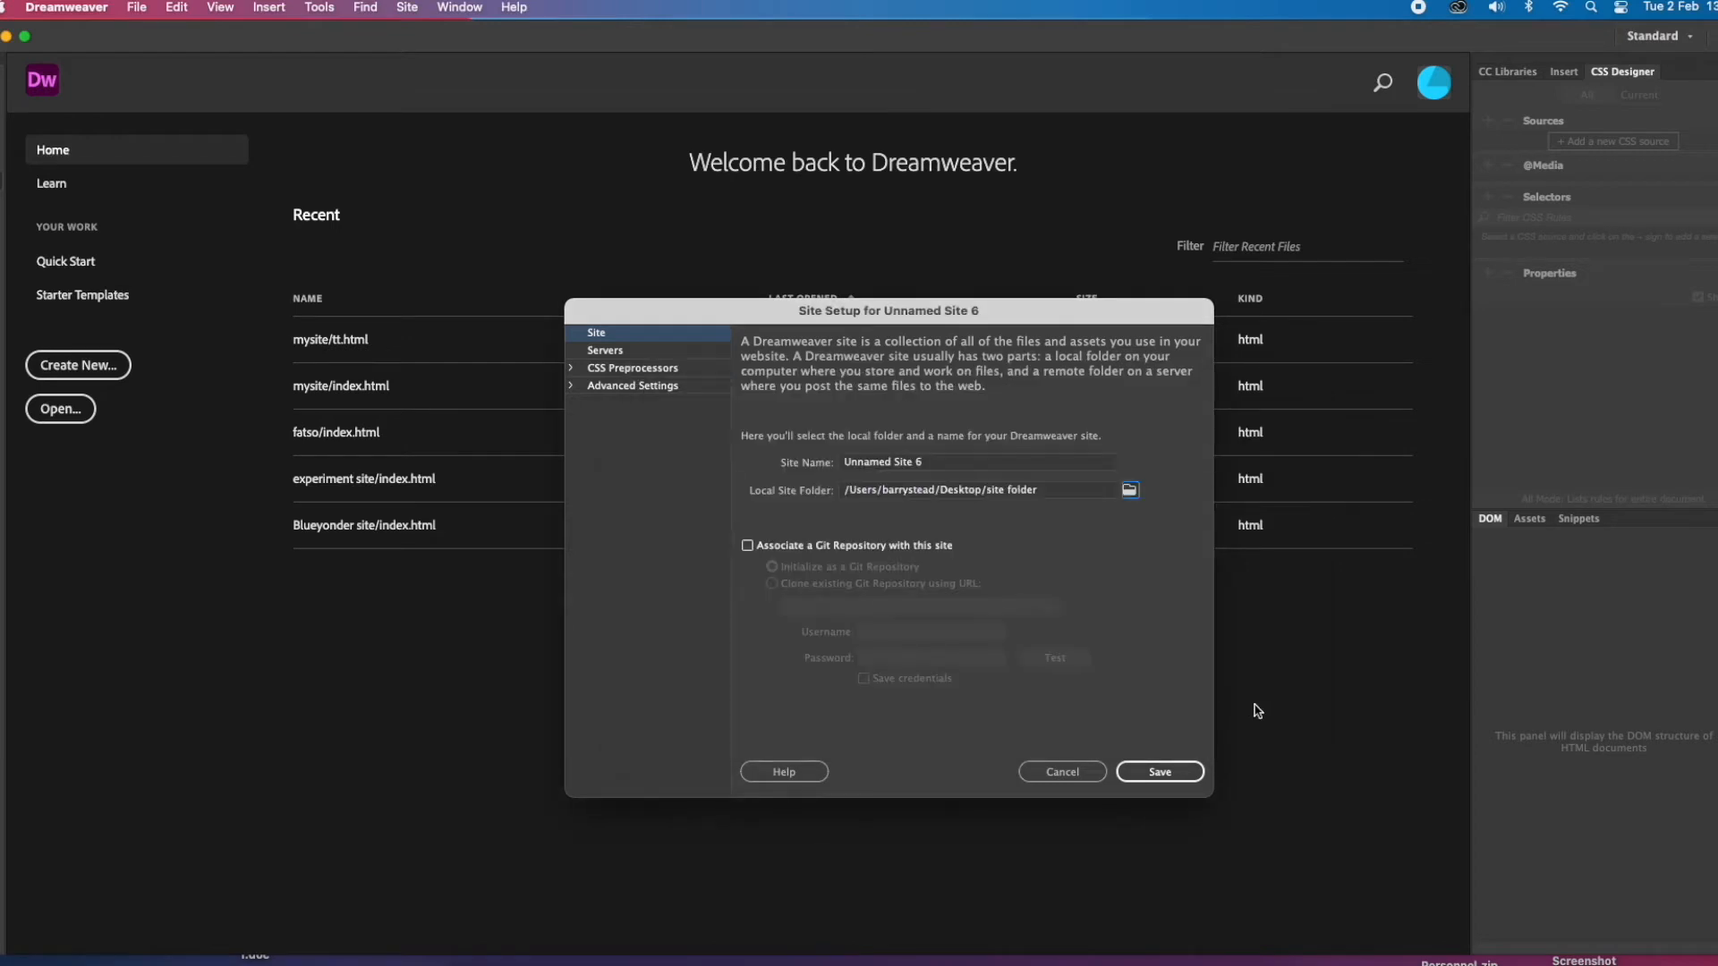
{"action": "left_click", "coordinate": [1168, 774]}
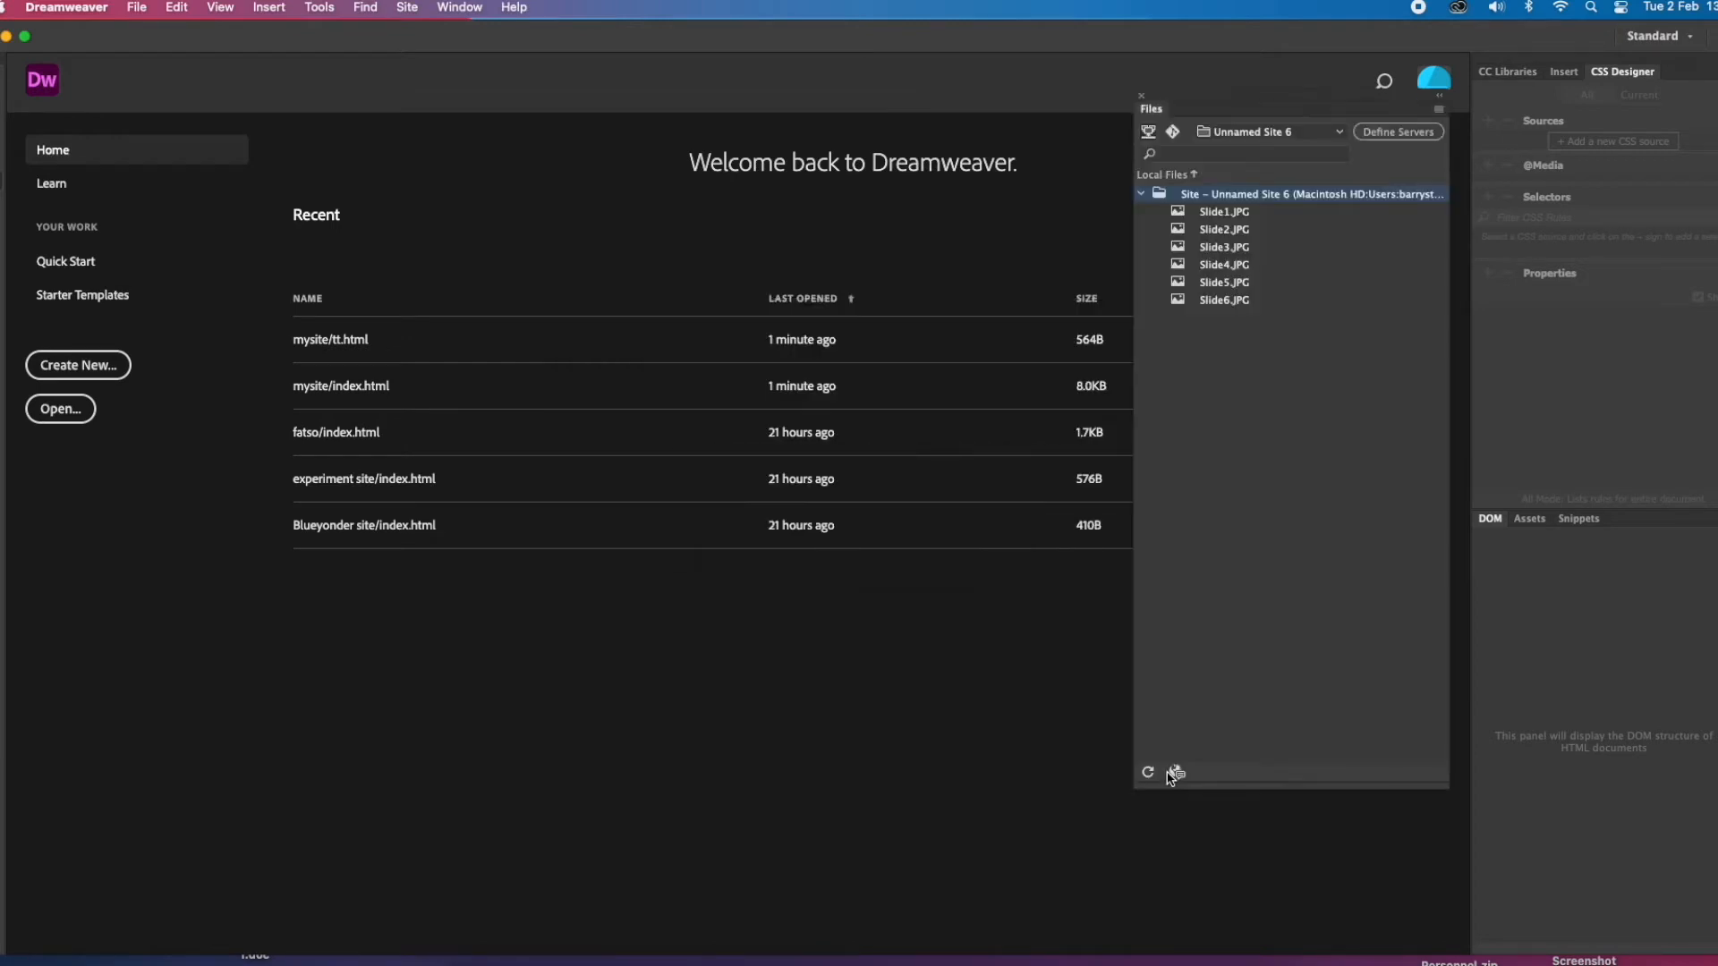
Display the Files panel listing the new site's local files
{"action": "left_click_drag", "start_coordinate": [1229, 105], "coordinate": [1207, 62]}
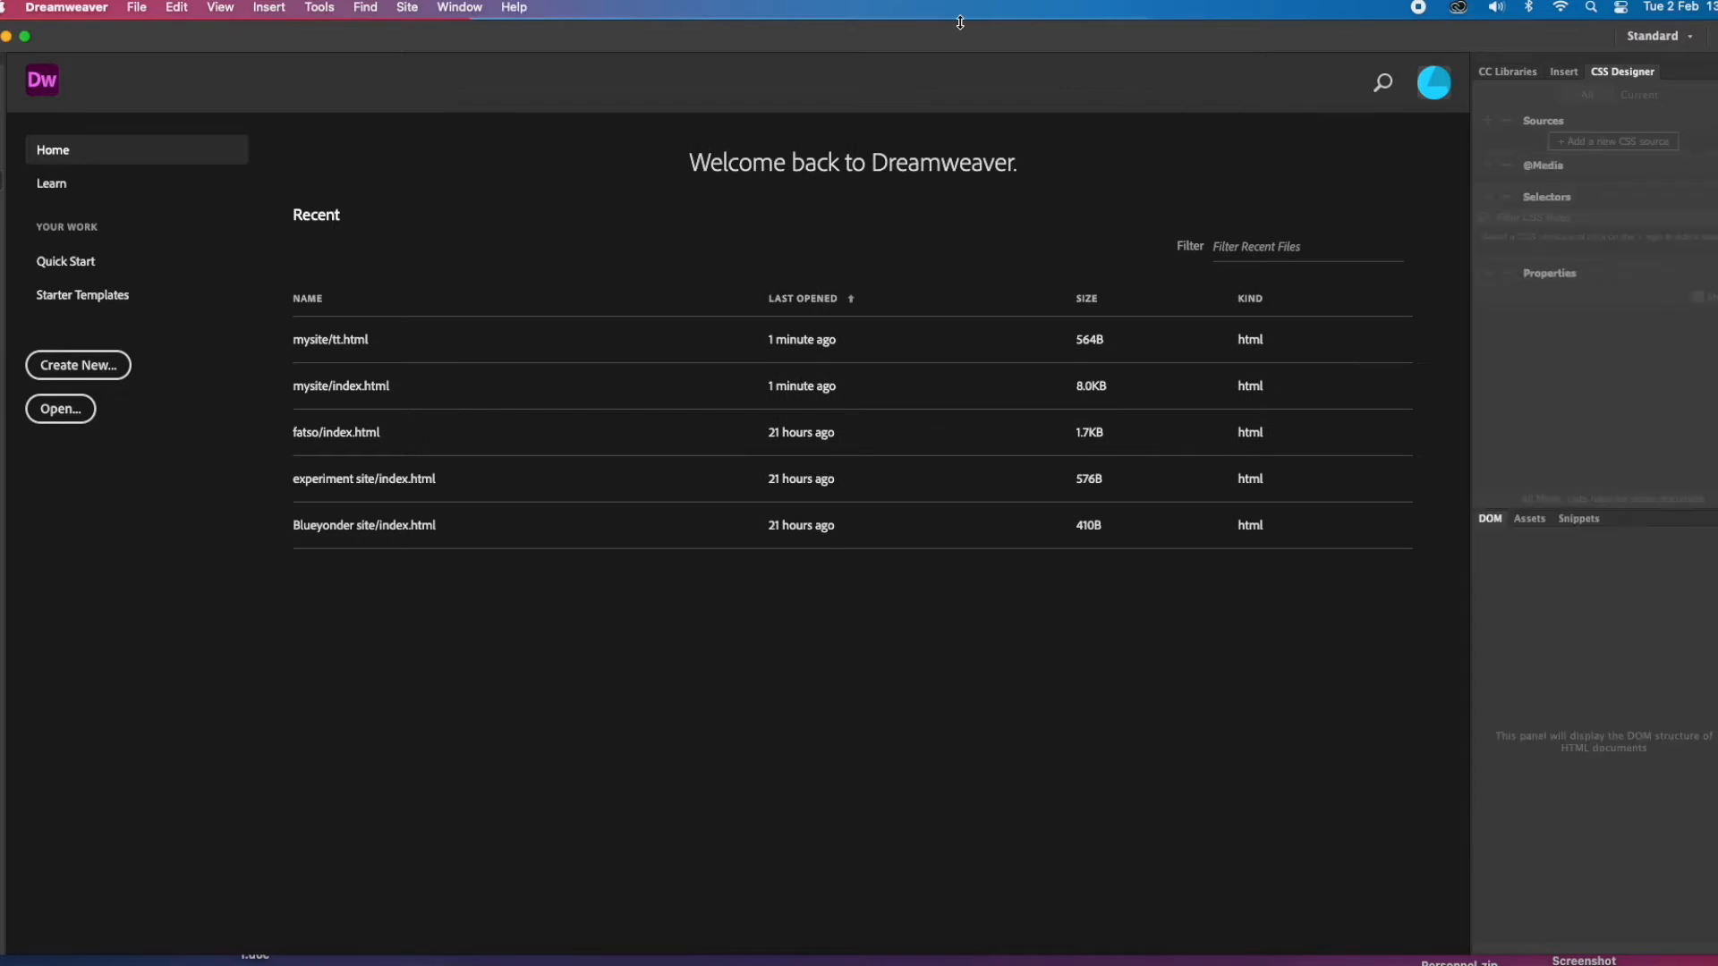
{"action": "left_click", "coordinate": [466, 9]}
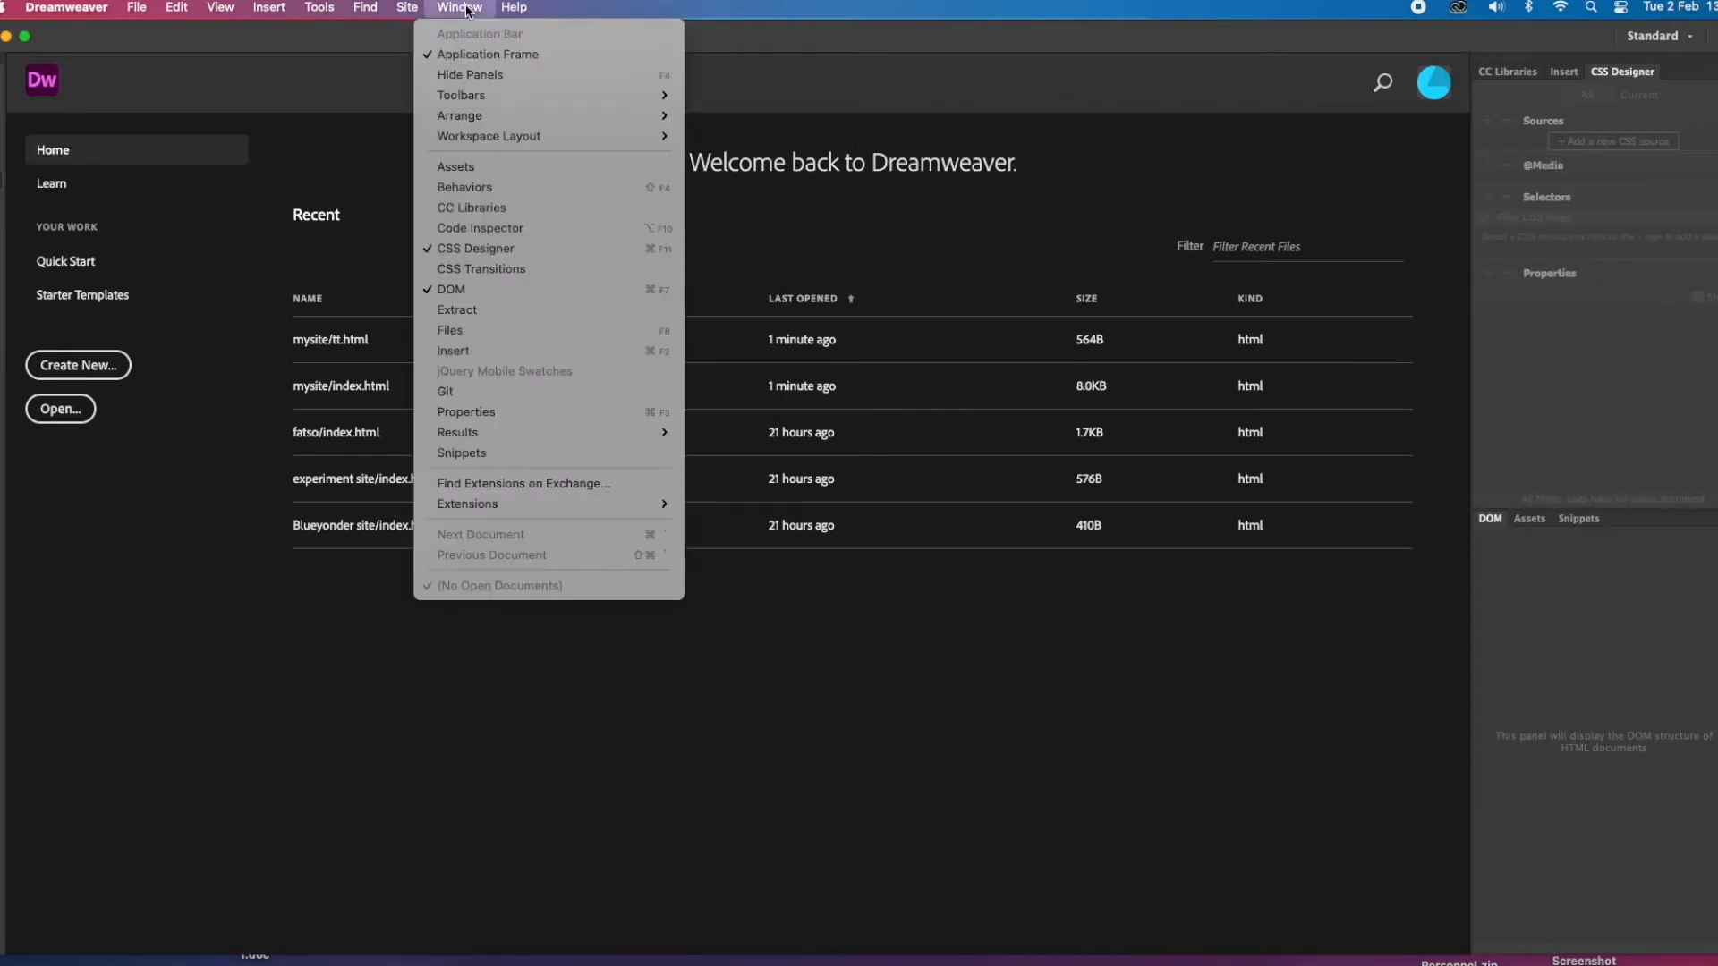
{"action": "left_click", "coordinate": [480, 333]}
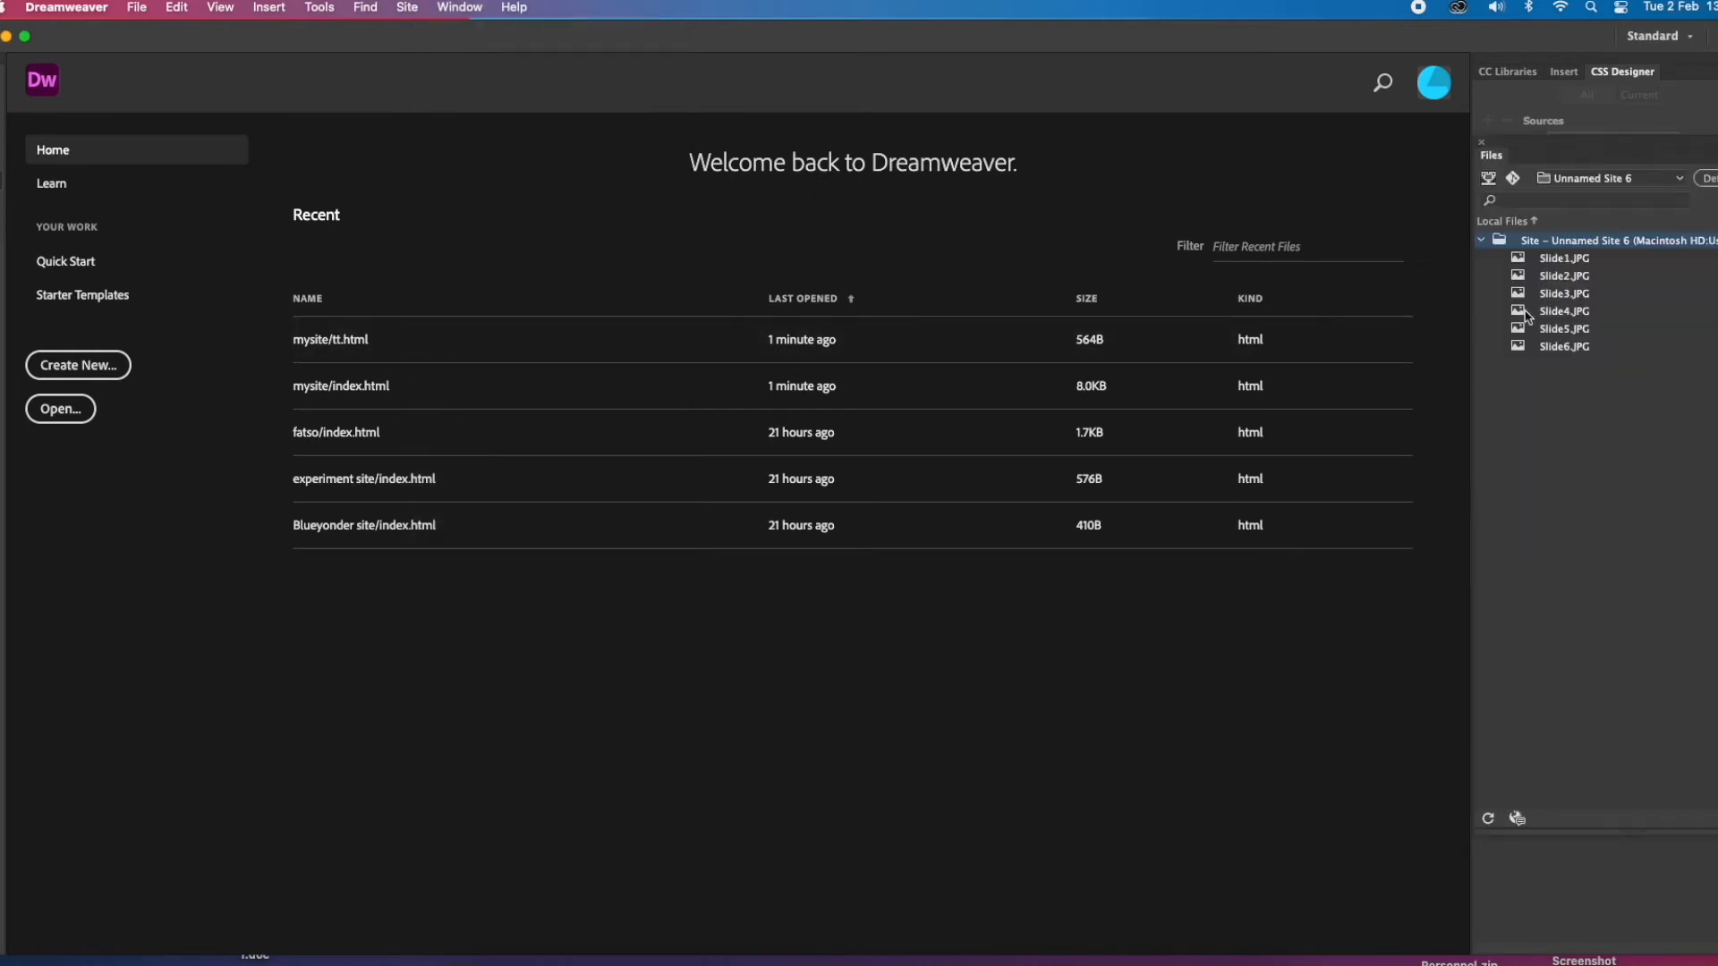
Create a new blank HTML document with no framework and the HTML5 doc type
{"action": "left_click", "coordinate": [133, 9]}
{"action": "left_click", "coordinate": [133, 32]}
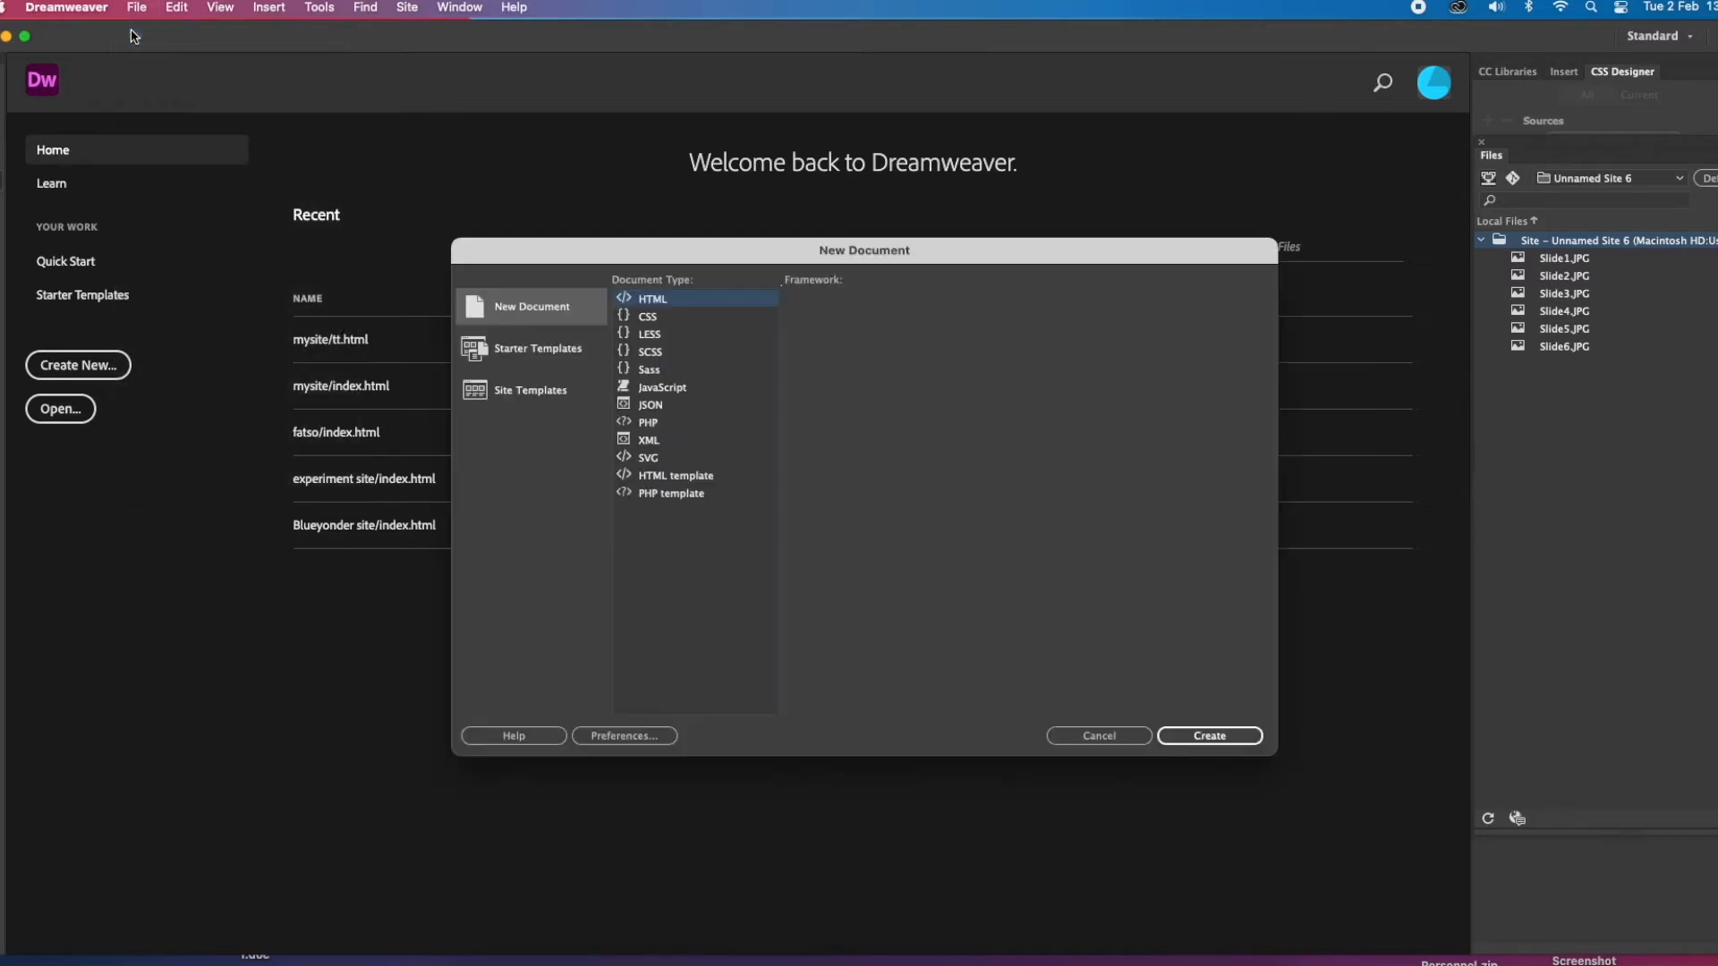
{"action": "left_click", "coordinate": [646, 303]}
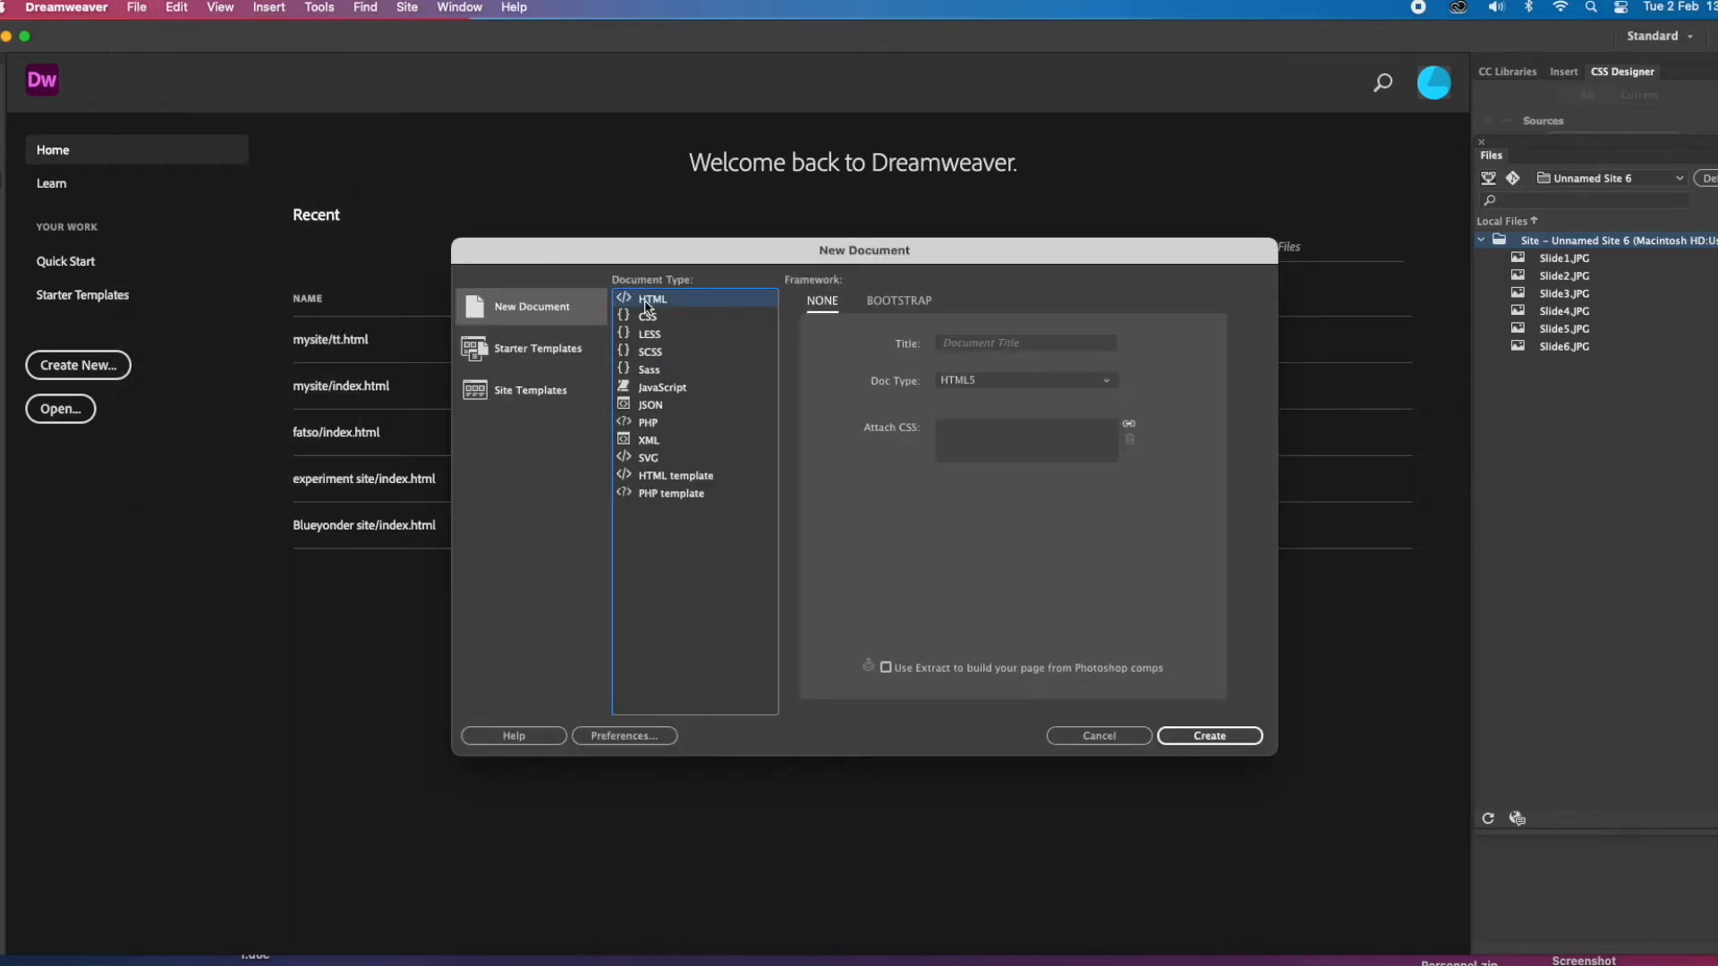
{"action": "left_click", "coordinate": [1192, 737]}
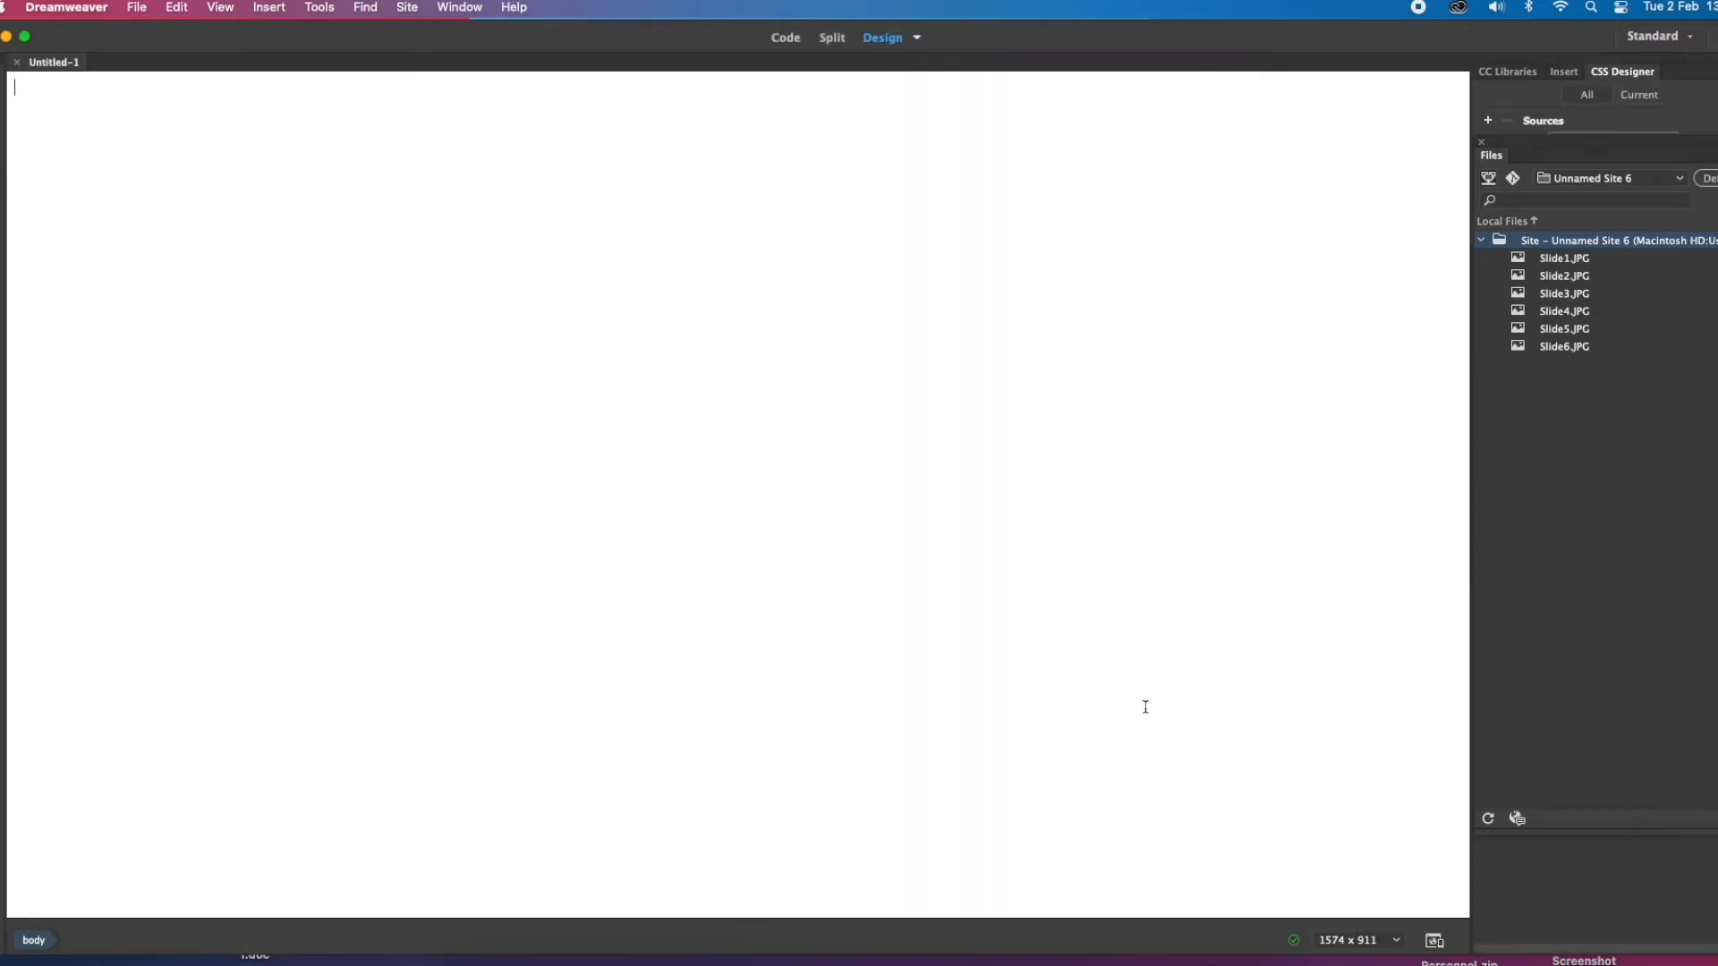
Save the blank document as undex.html in the site folder
{"action": "left_click", "coordinate": [134, 8]}
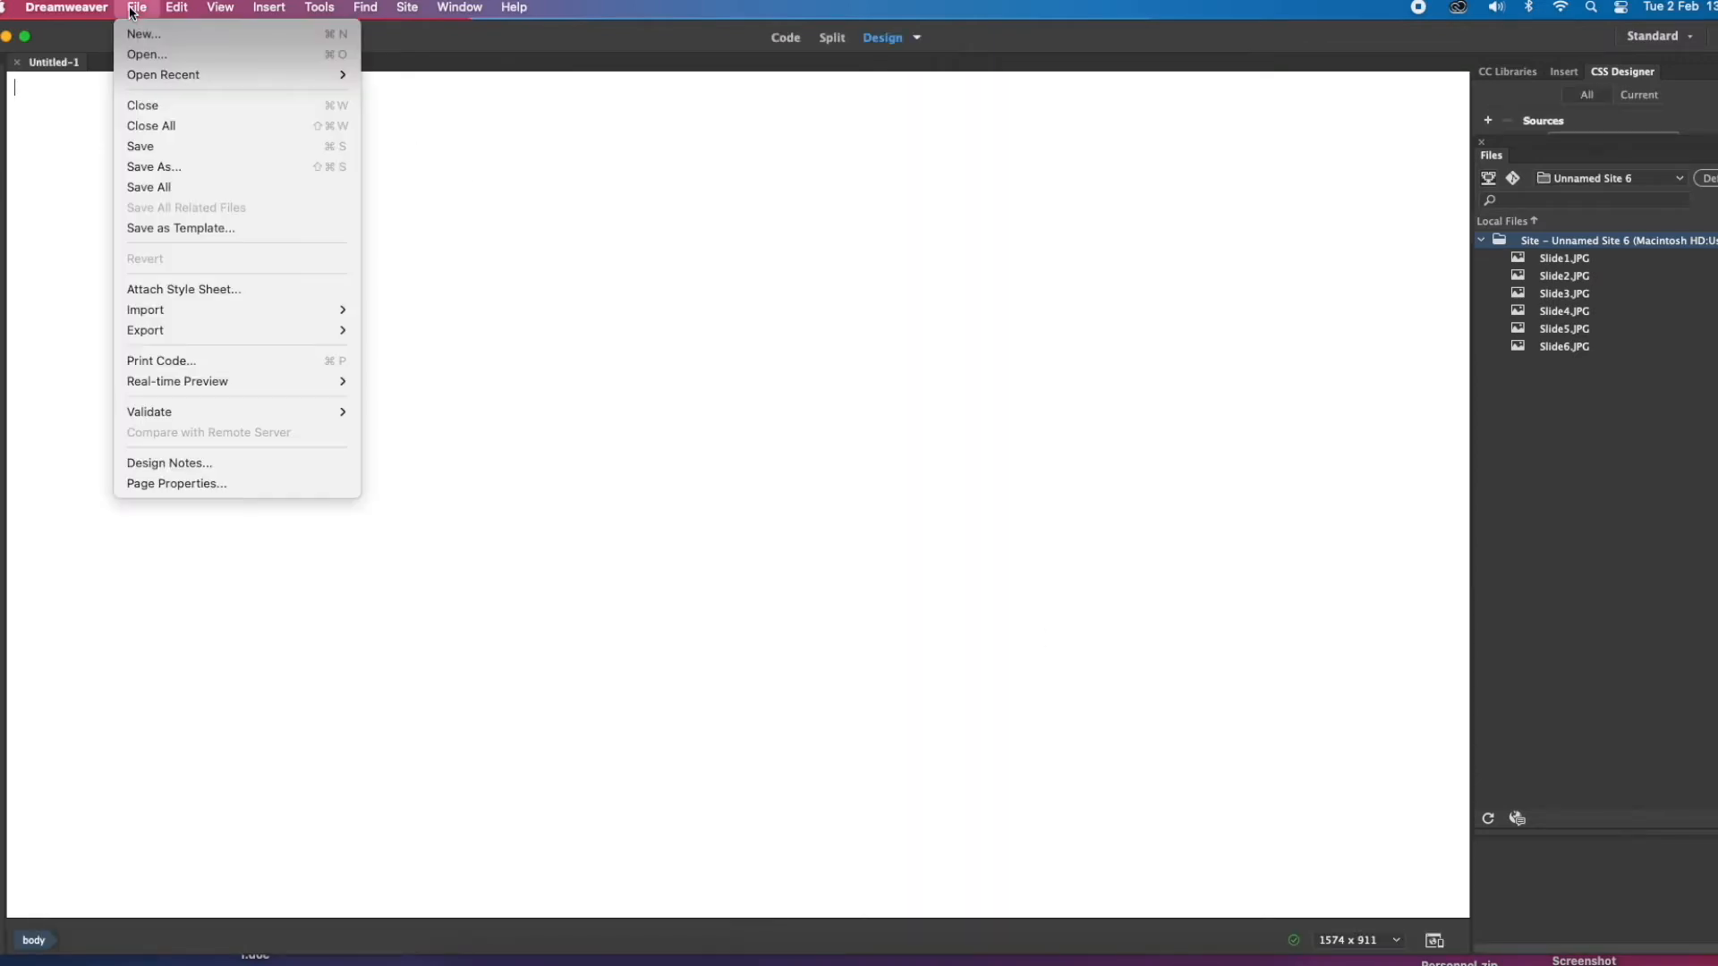
{"action": "left_click", "coordinate": [177, 167]}
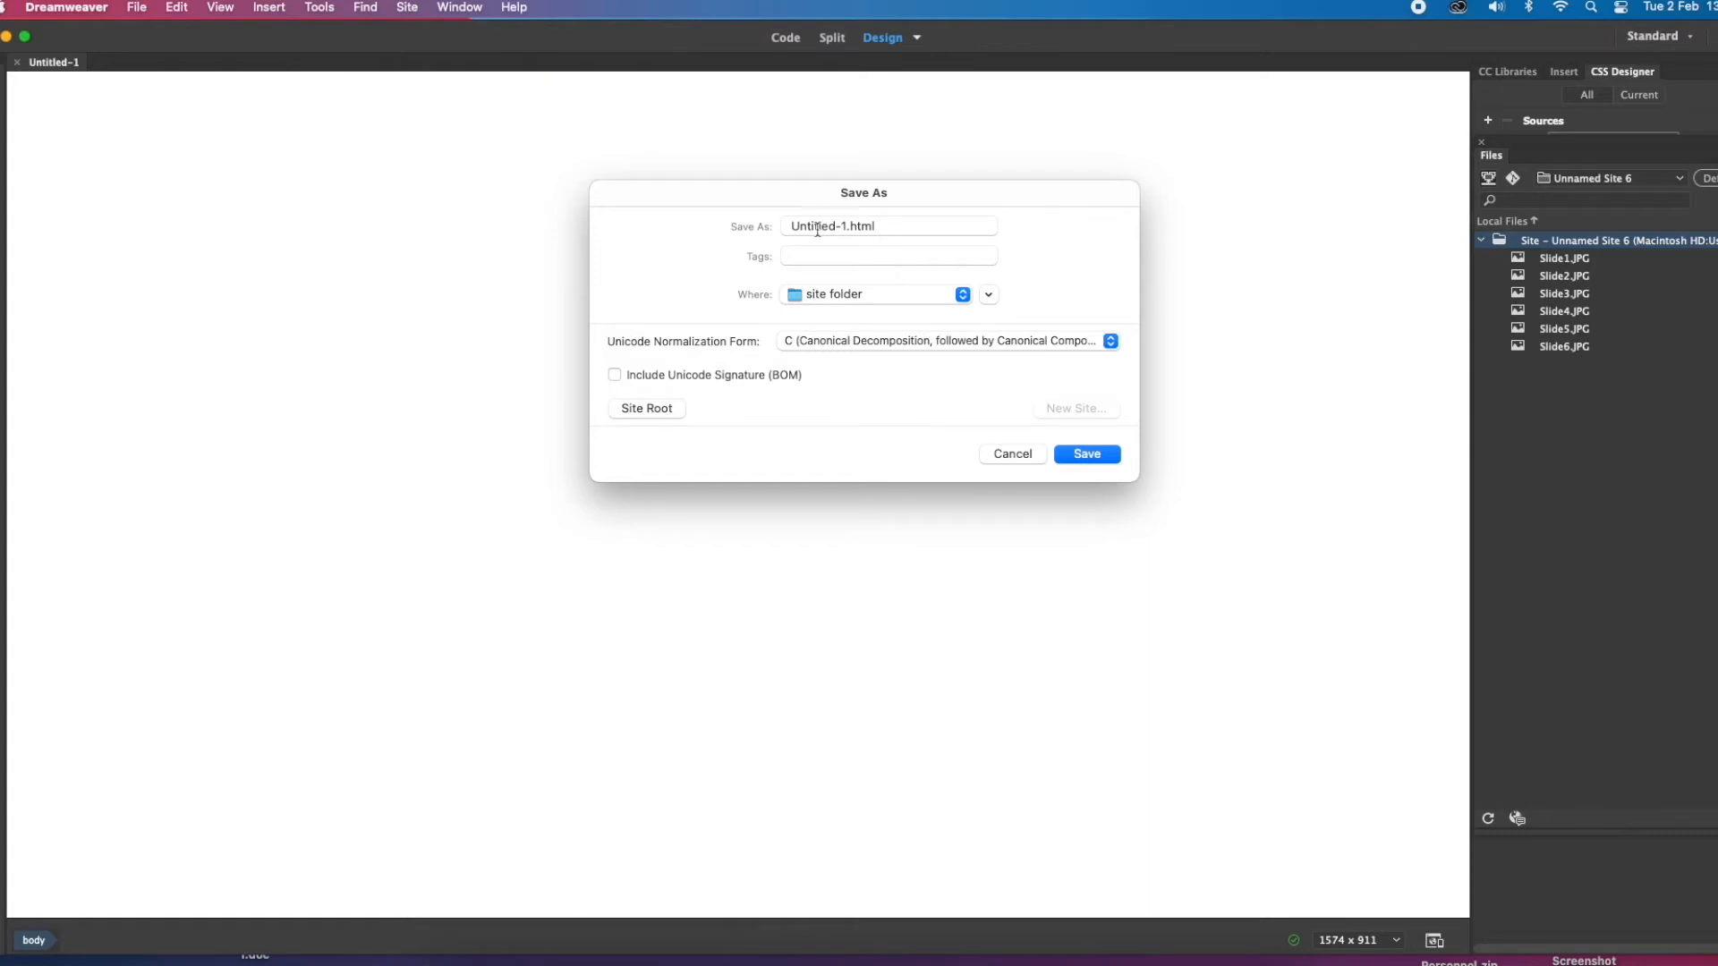
{"action": "left_click_drag", "start_coordinate": [845, 226], "coordinate": [741, 224]}
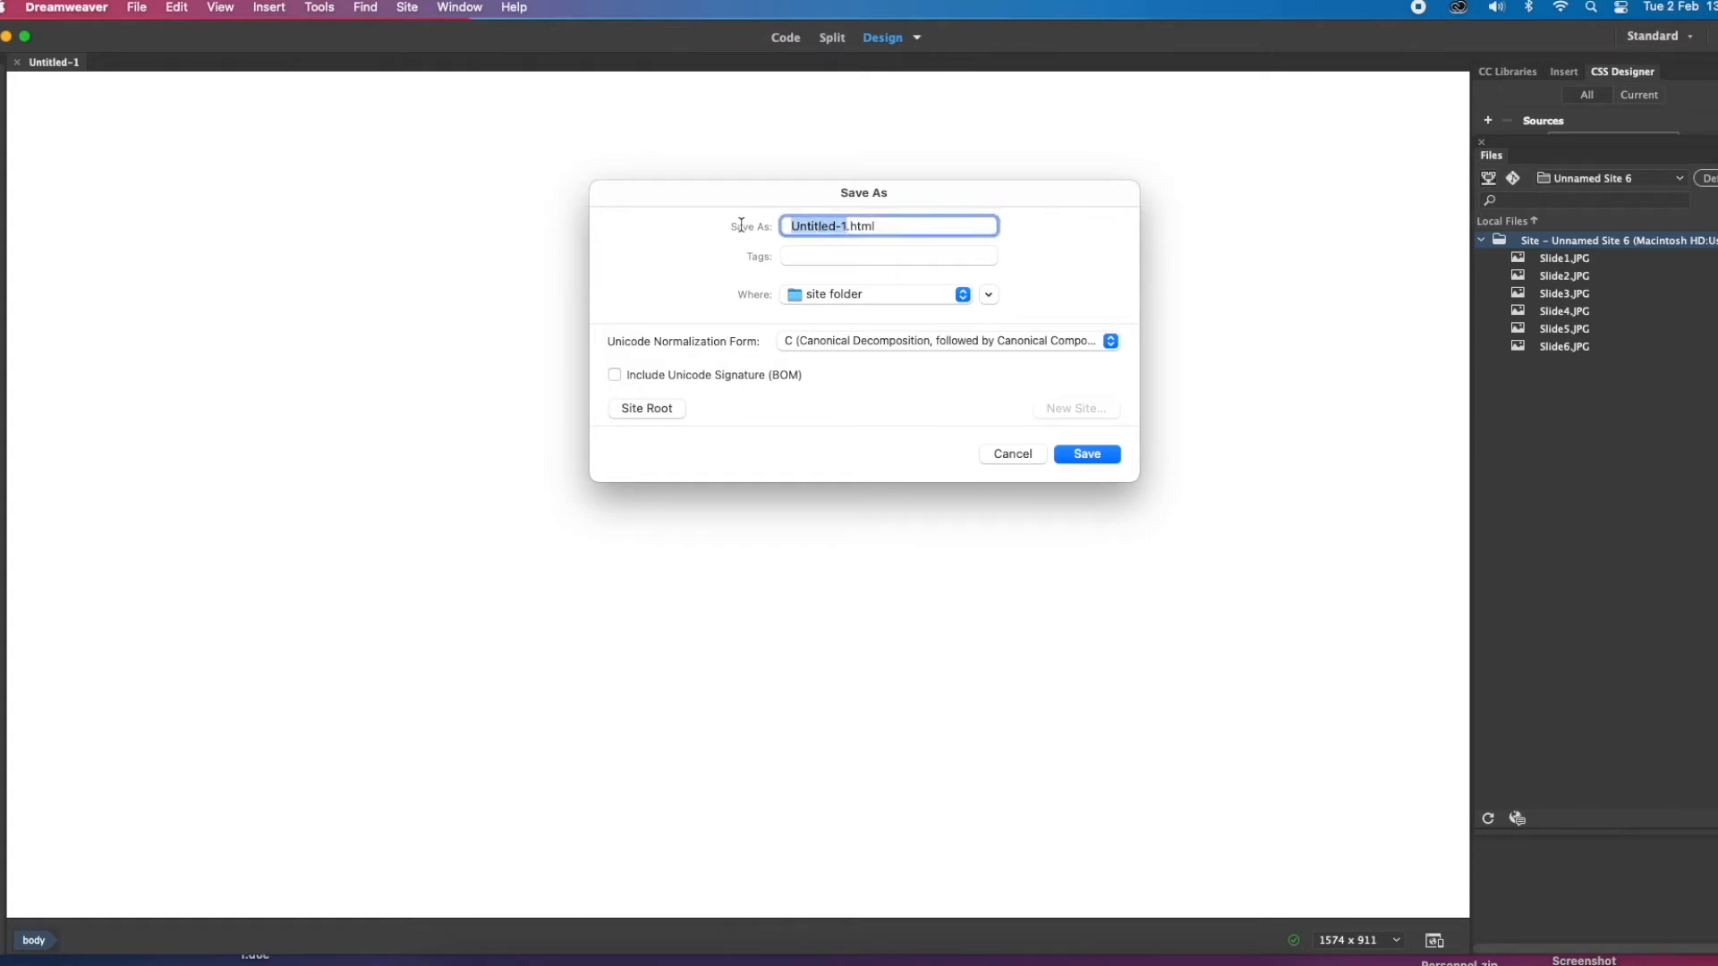
{"action": "type", "text": "undex"}
{"action": "left_click", "coordinate": [1086, 454]}
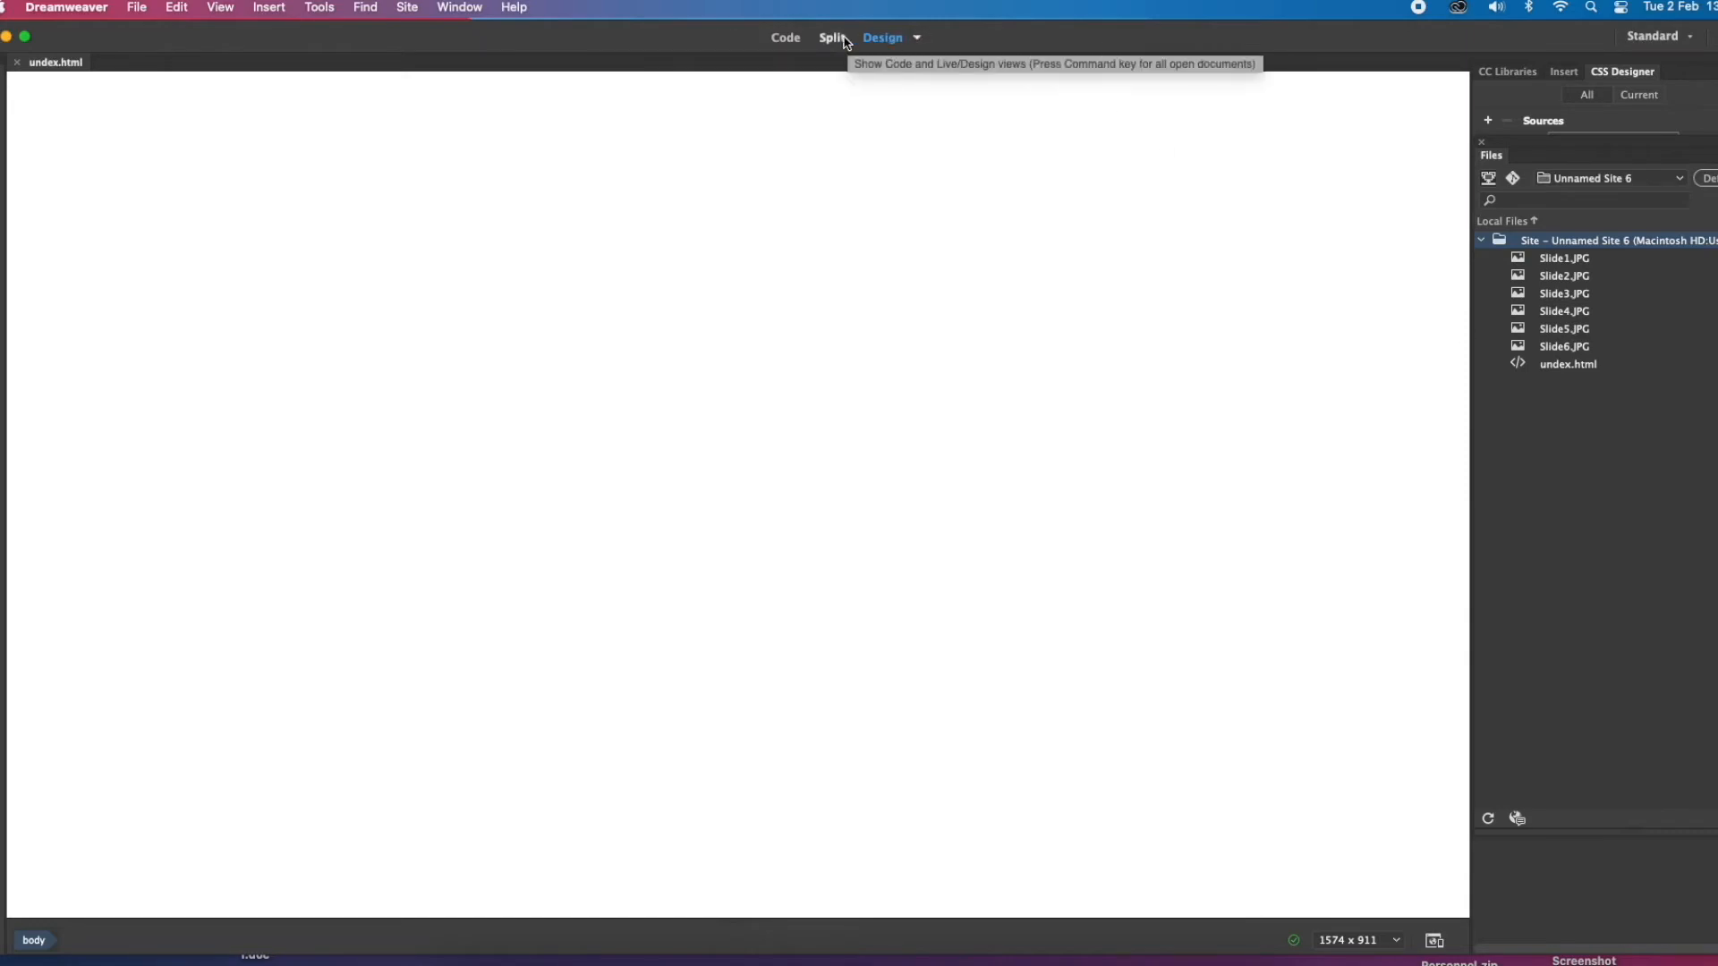
Insert Slide2.JPG into the undex.html page in Design view and reduce the image's width, keeping its height
{"action": "left_click", "coordinate": [917, 37]}
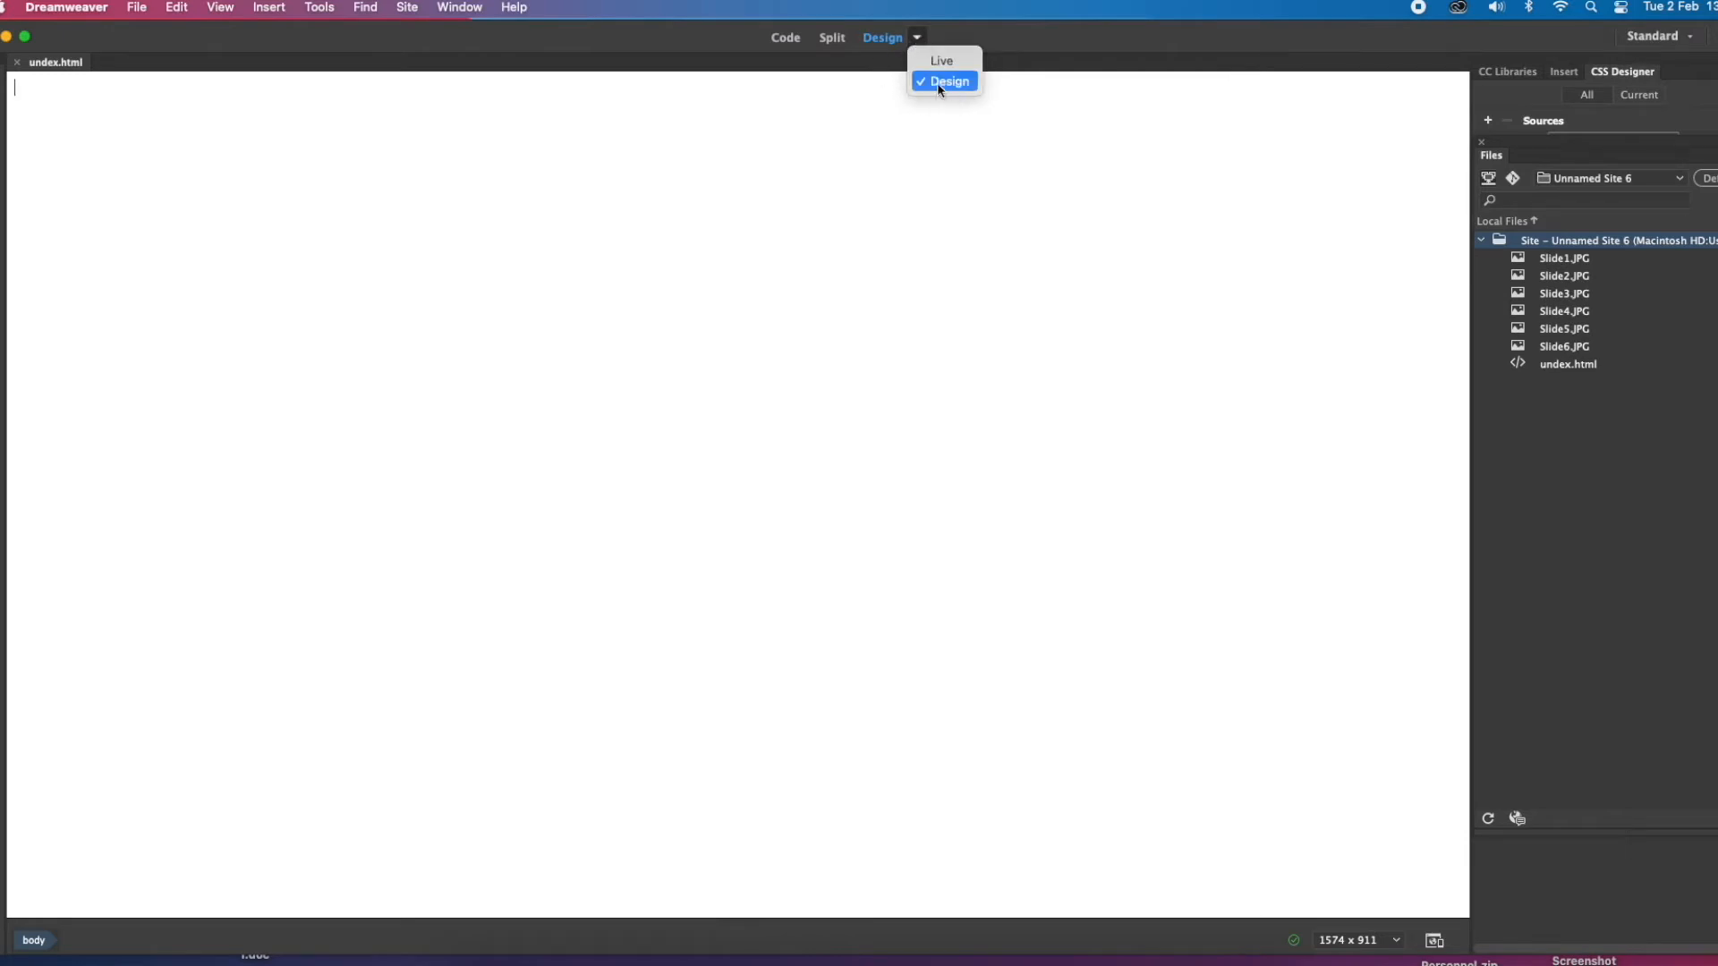
{"action": "left_click", "coordinate": [1518, 277]}
{"action": "left_click", "coordinate": [1519, 277]}
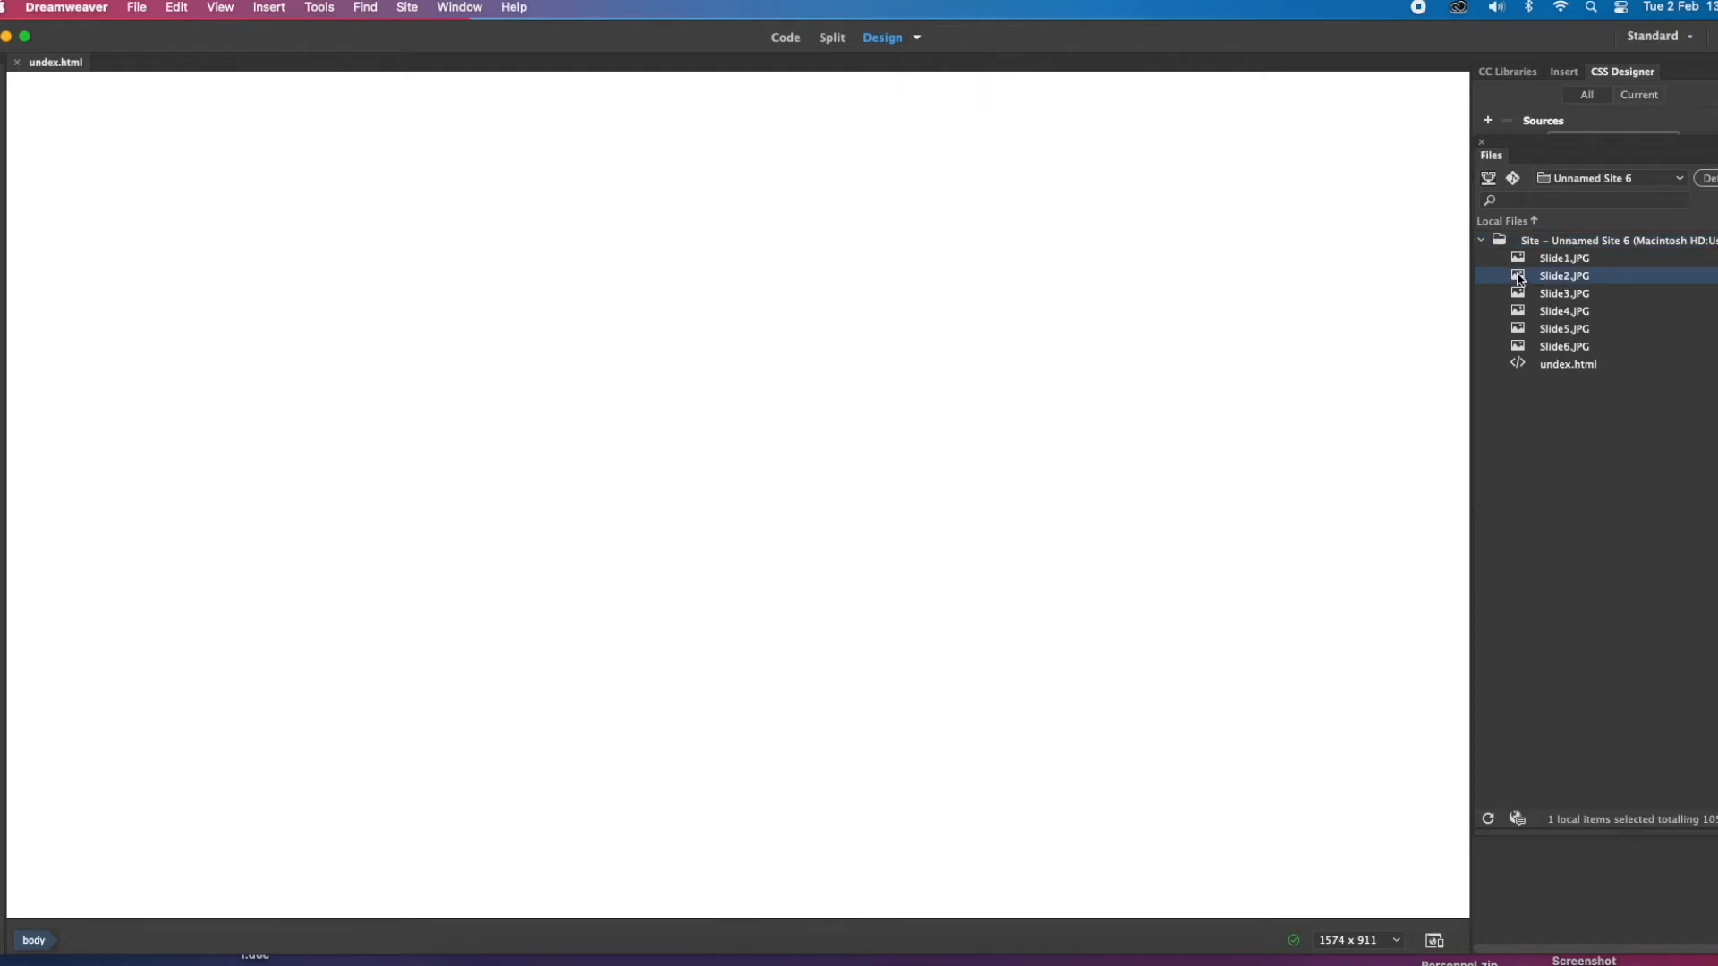
{"action": "left_click", "coordinate": [787, 294]}
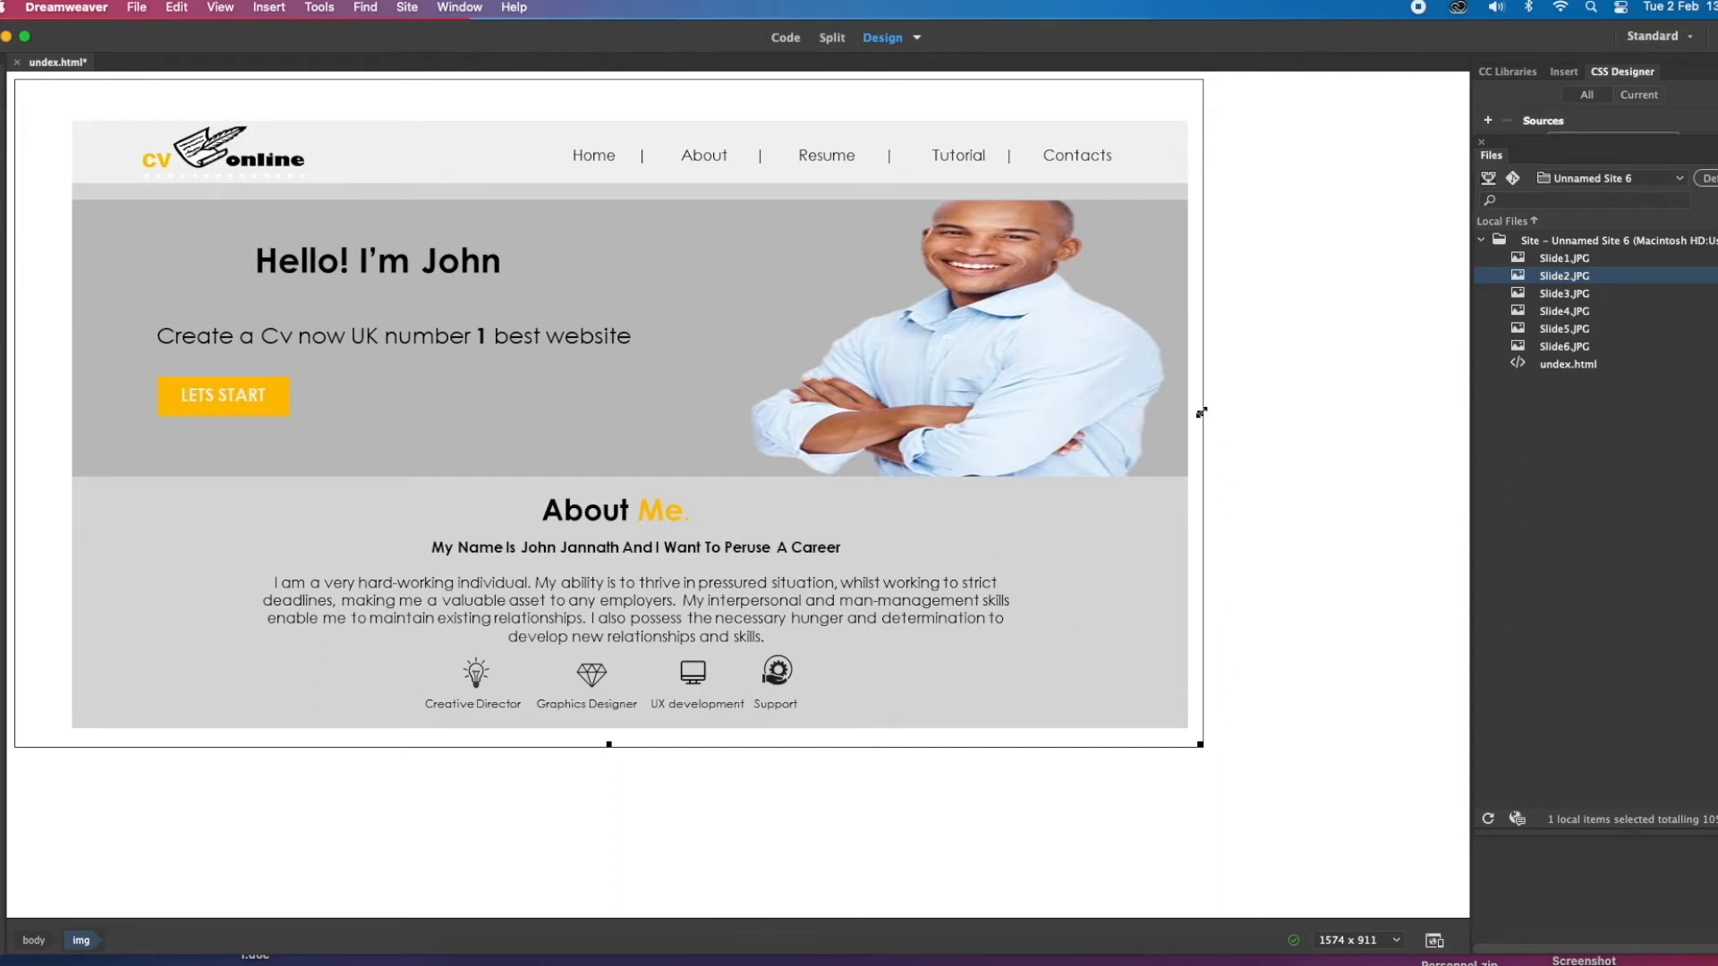
{"action": "left_click_drag", "start_coordinate": [1202, 415], "coordinate": [1081, 413]}
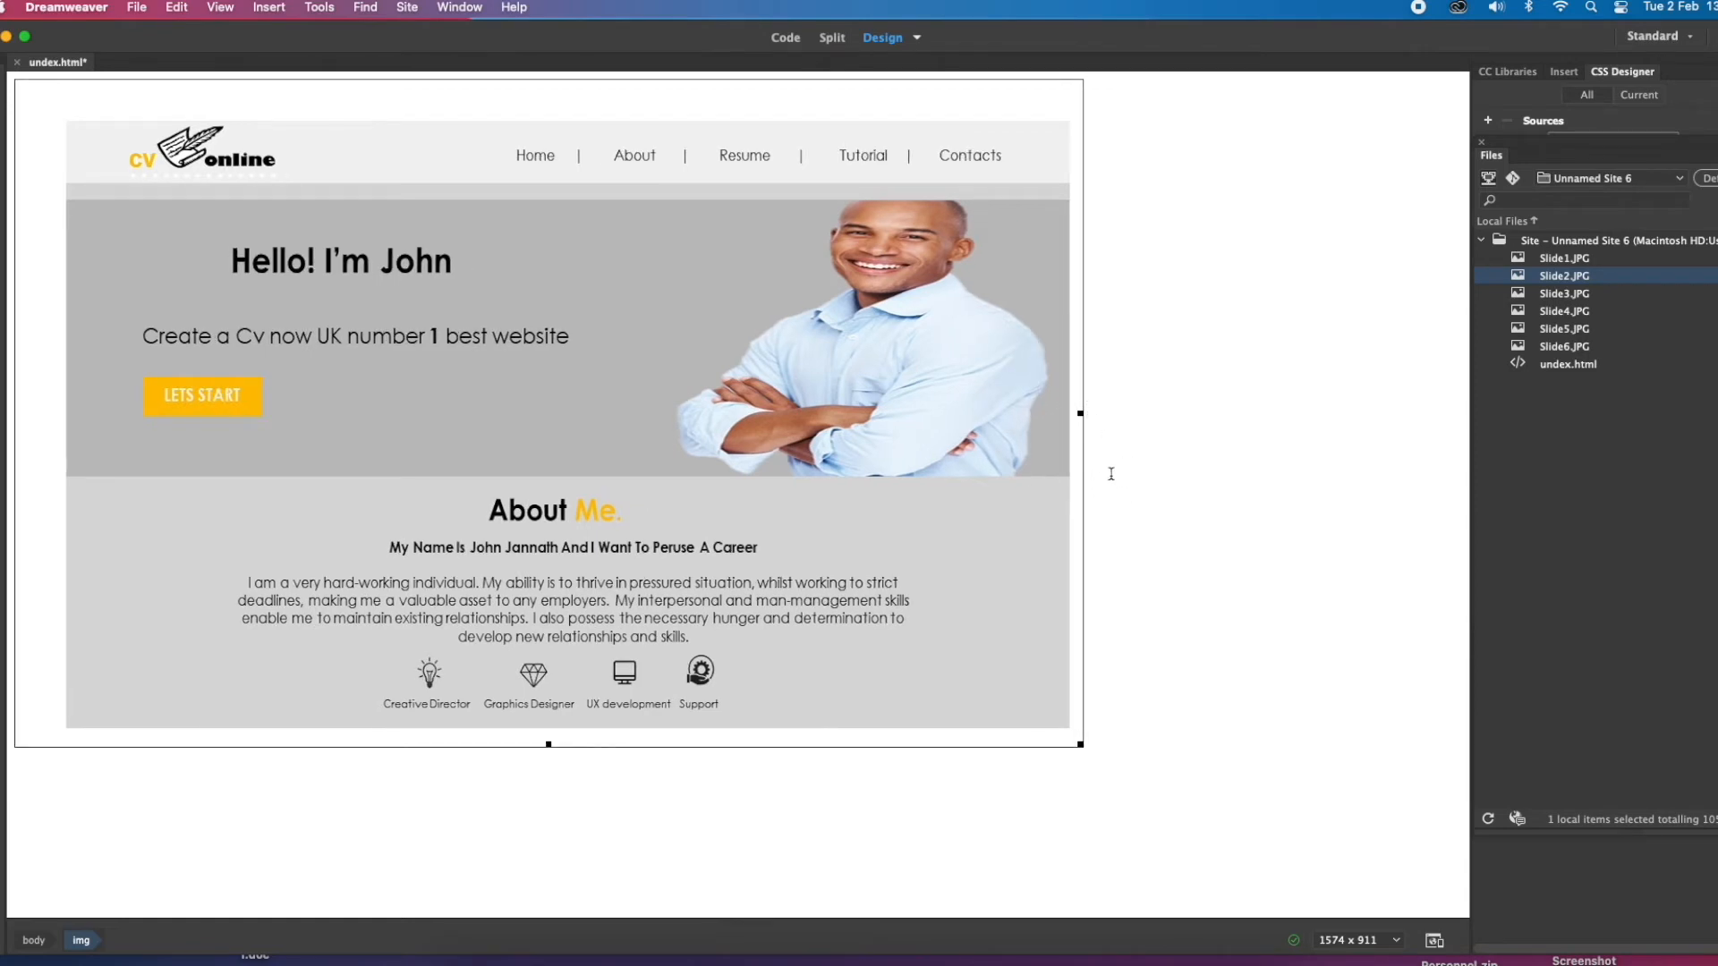
Bring up the image's properties and save the undex.html page
{"action": "left_click", "coordinate": [460, 8]}
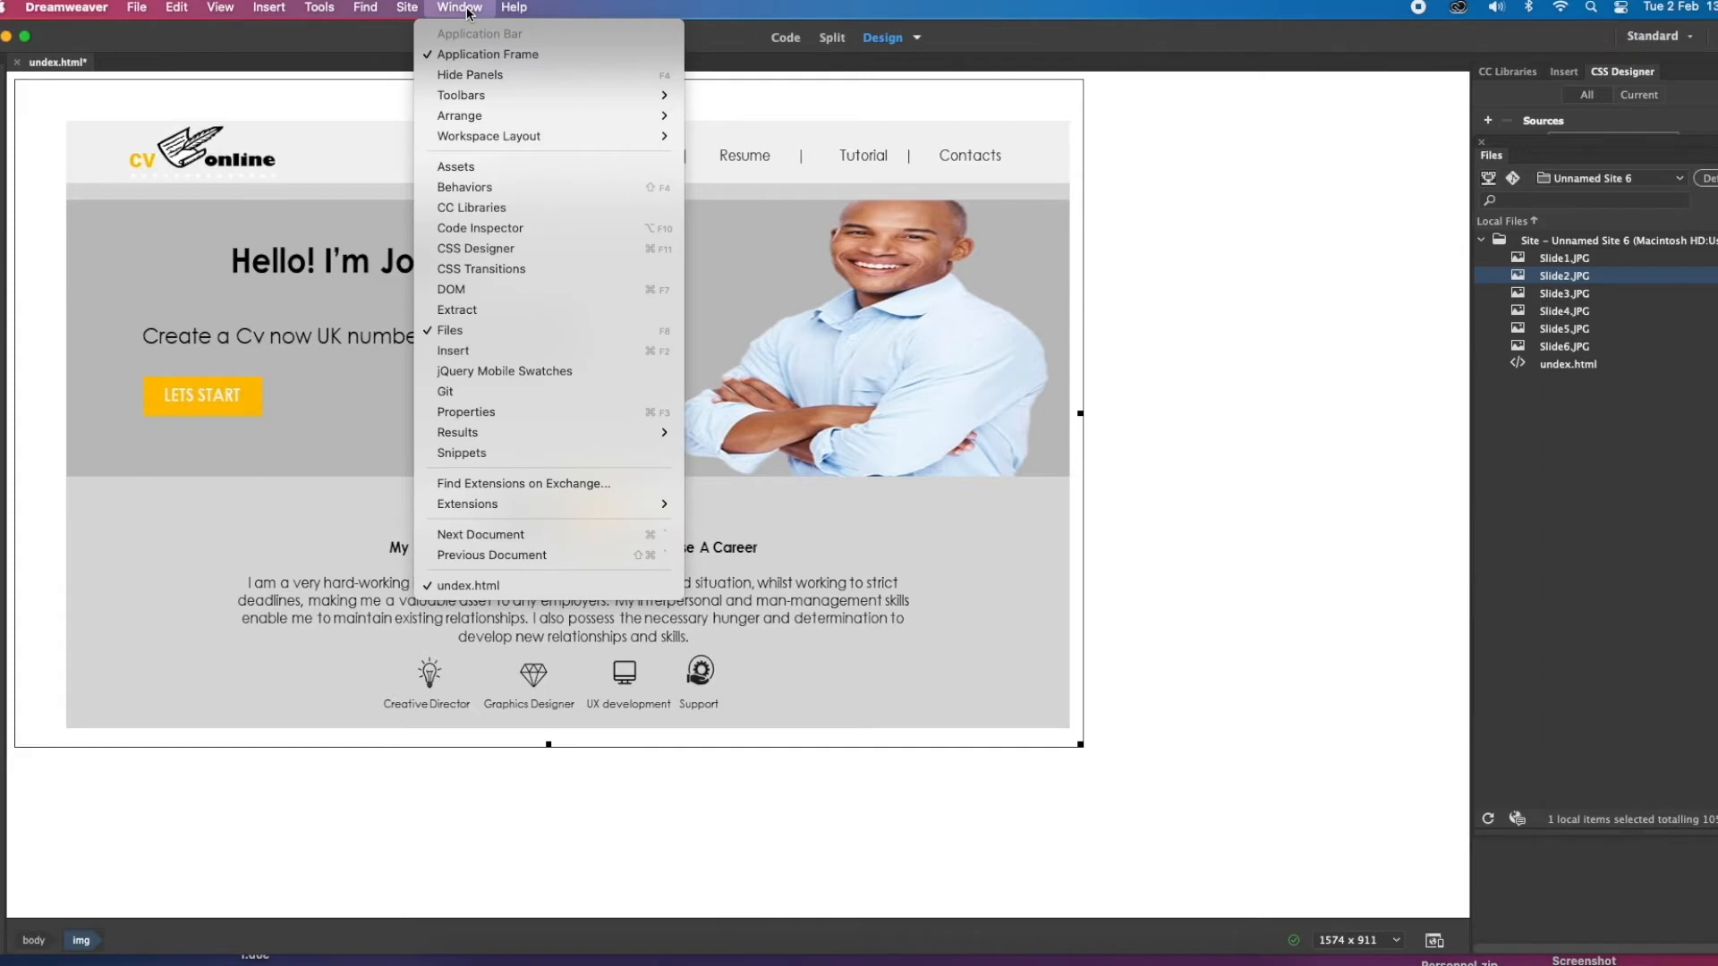
{"action": "left_click", "coordinate": [457, 414]}
{"action": "left_click", "coordinate": [136, 9]}
{"action": "left_click", "coordinate": [149, 148]}
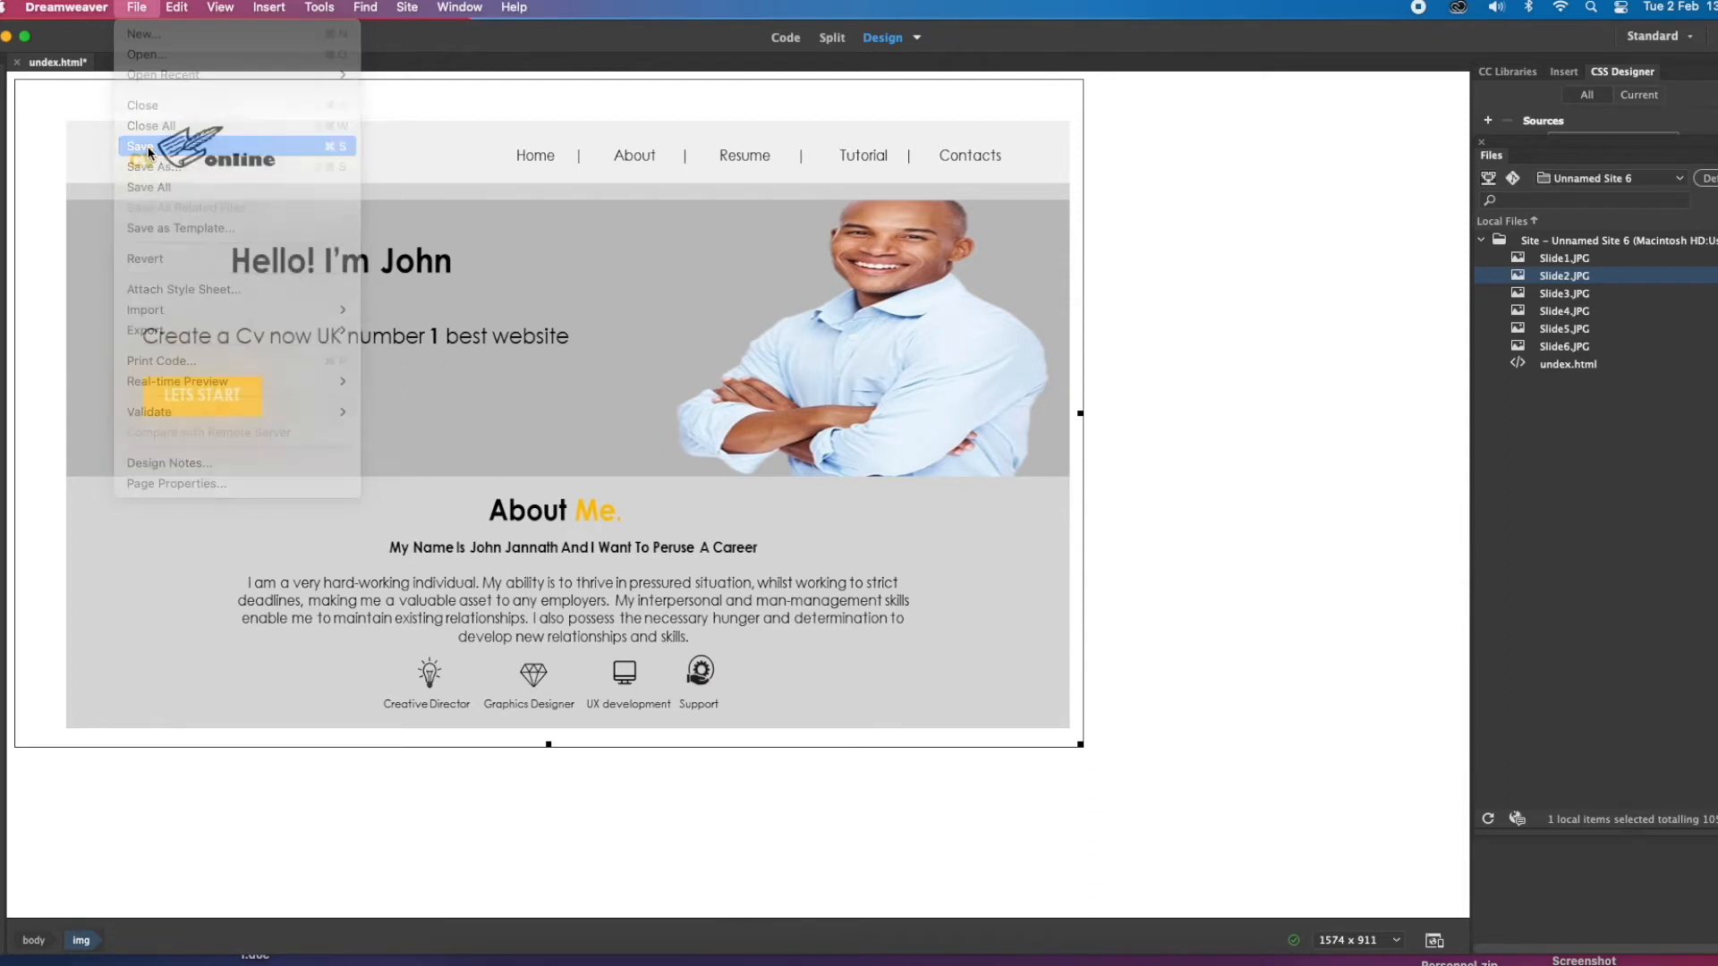
Create a second blank HTML document with no framework for the next page of the site
{"action": "left_click", "coordinate": [139, 9]}
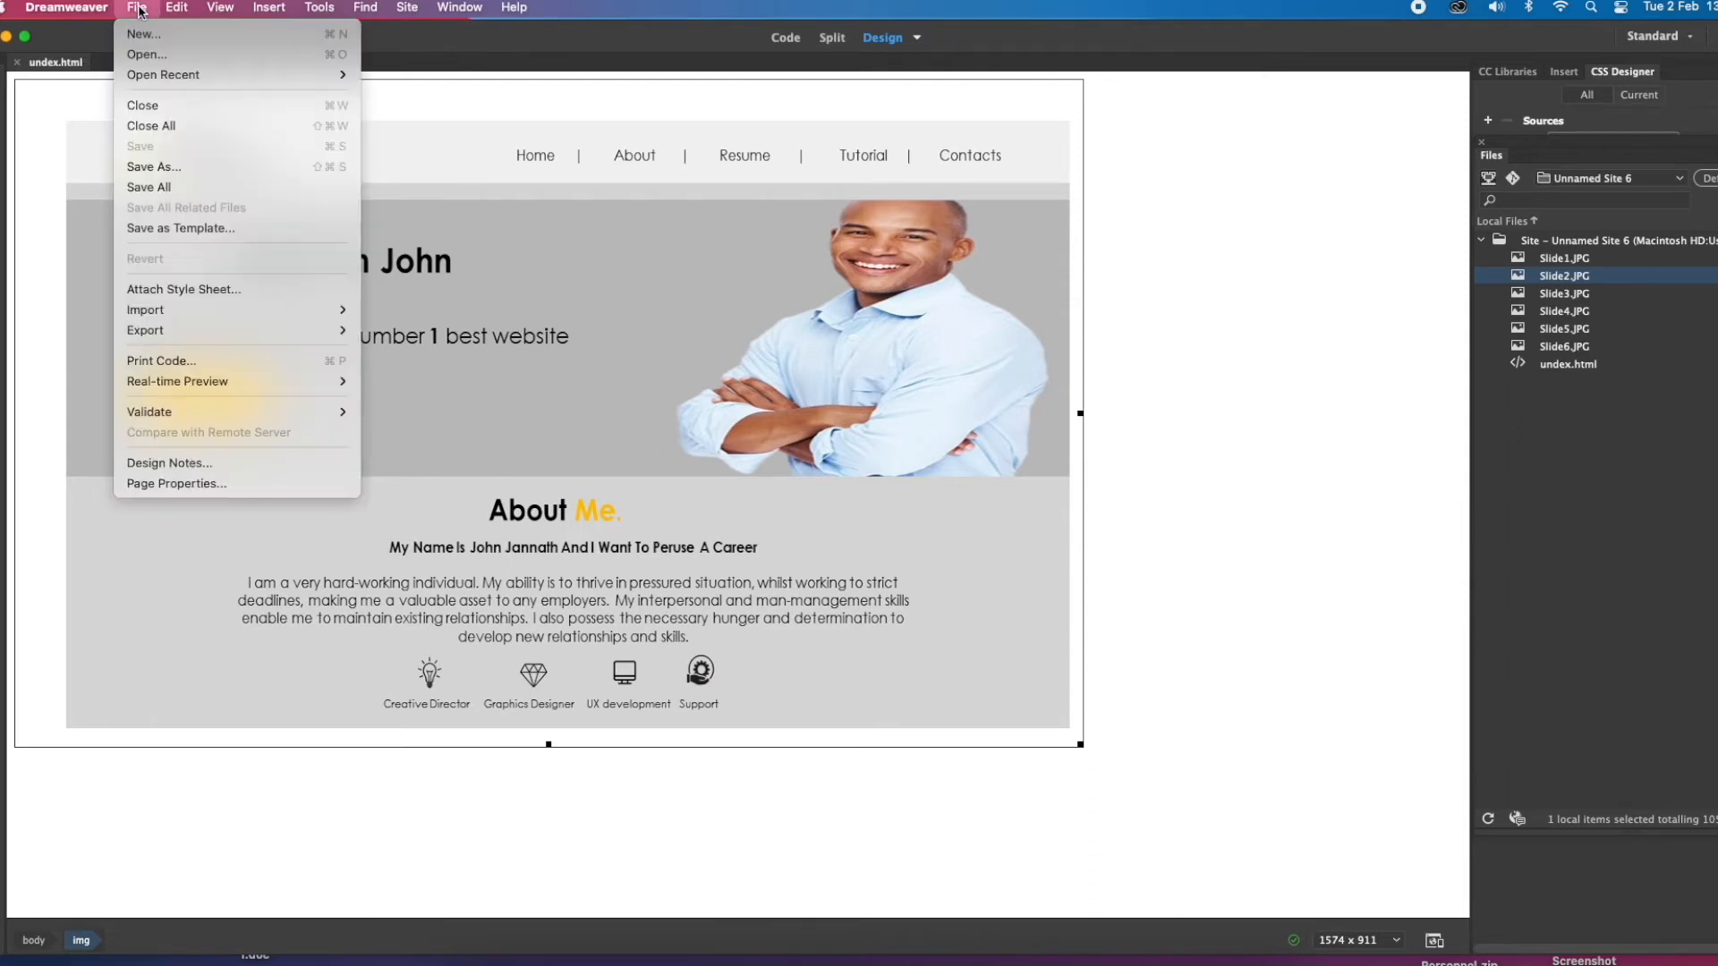
{"action": "left_click", "coordinate": [138, 36]}
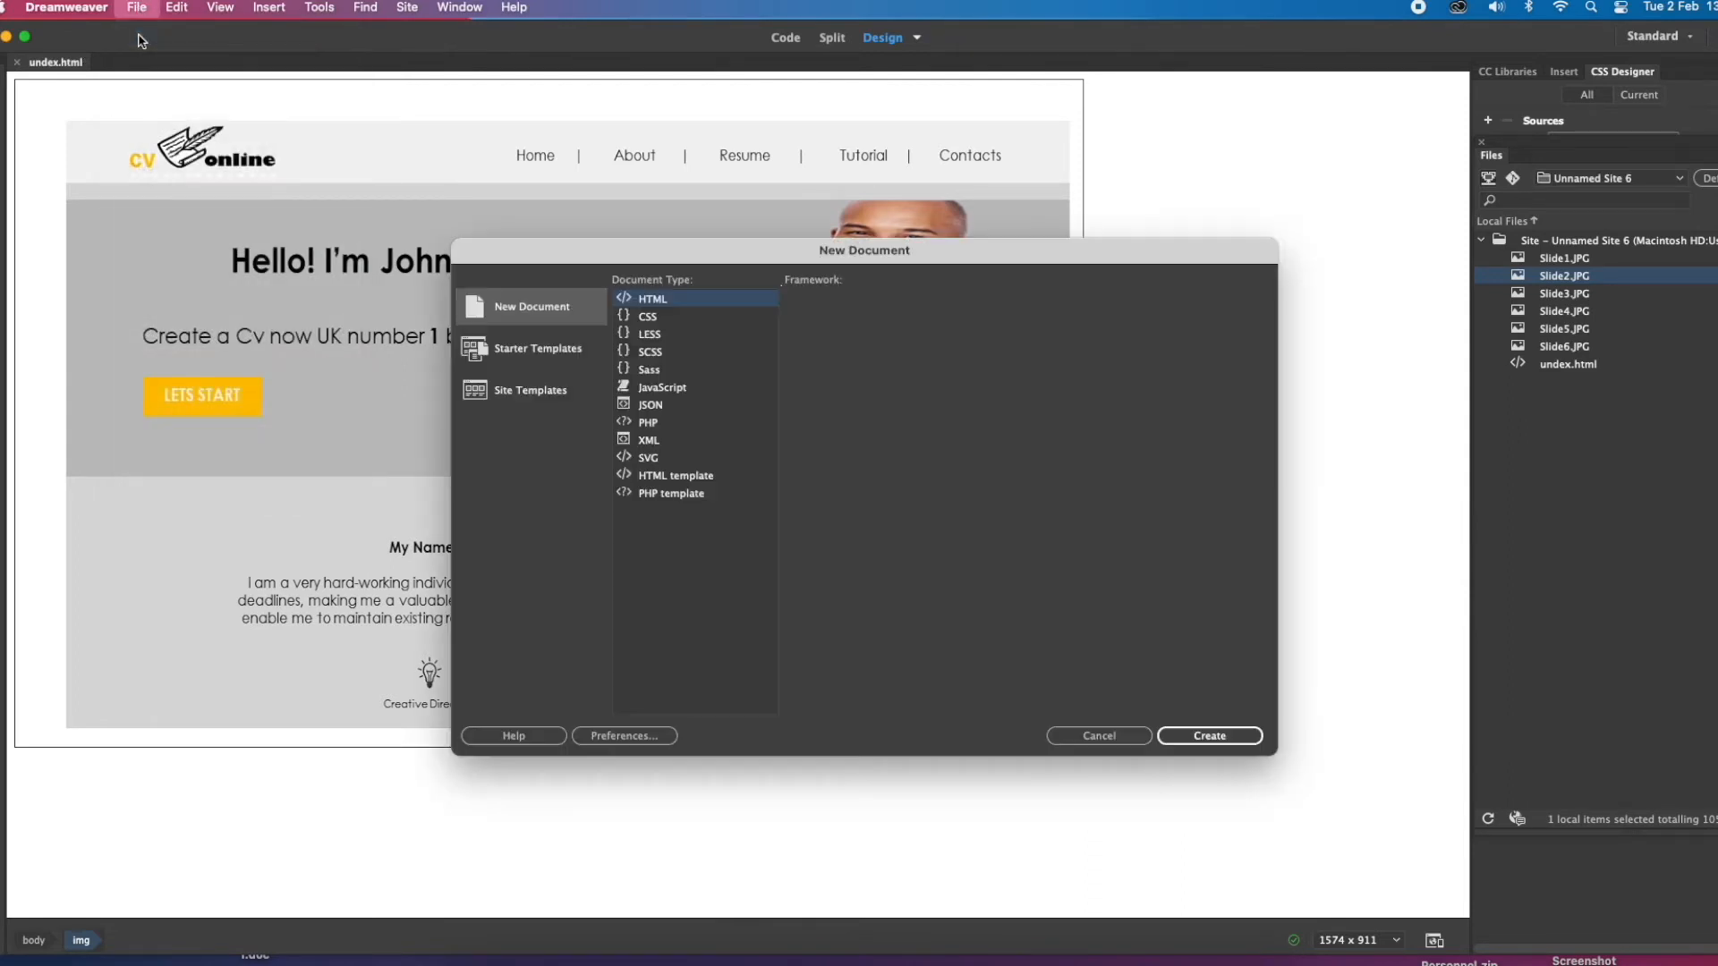
{"action": "left_click", "coordinate": [659, 307]}
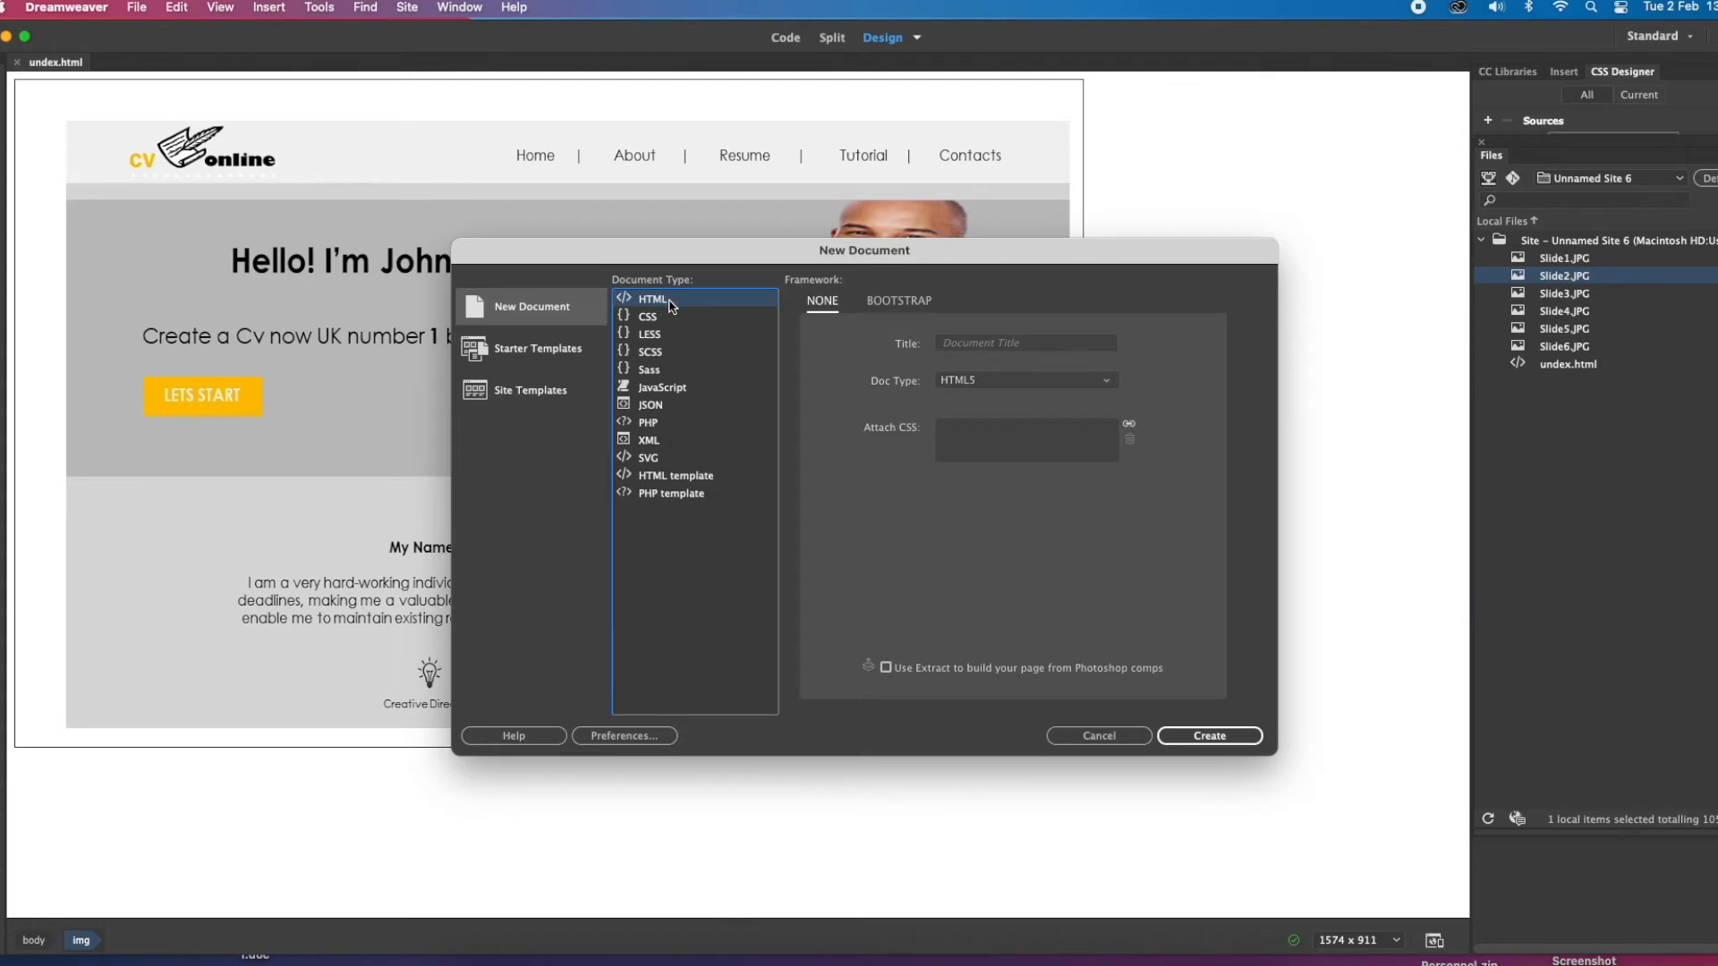
{"action": "left_click", "coordinate": [1218, 737]}
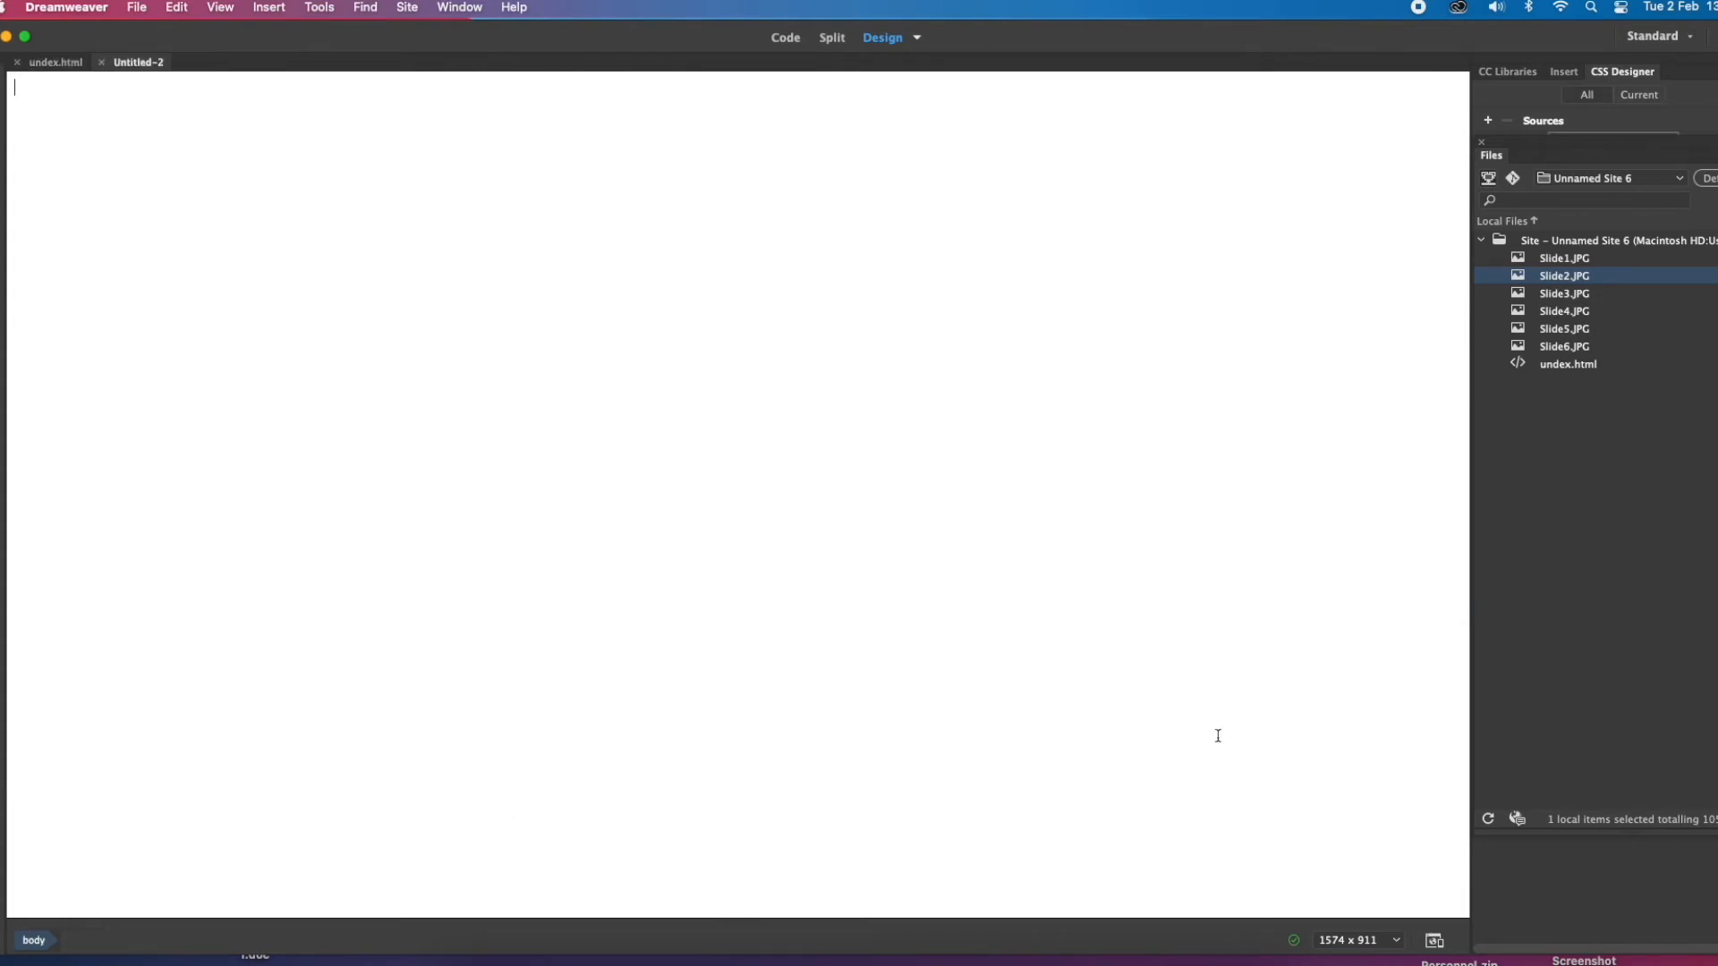
Save the second document as page 2.html in the site folder
{"action": "left_click", "coordinate": [137, 7]}
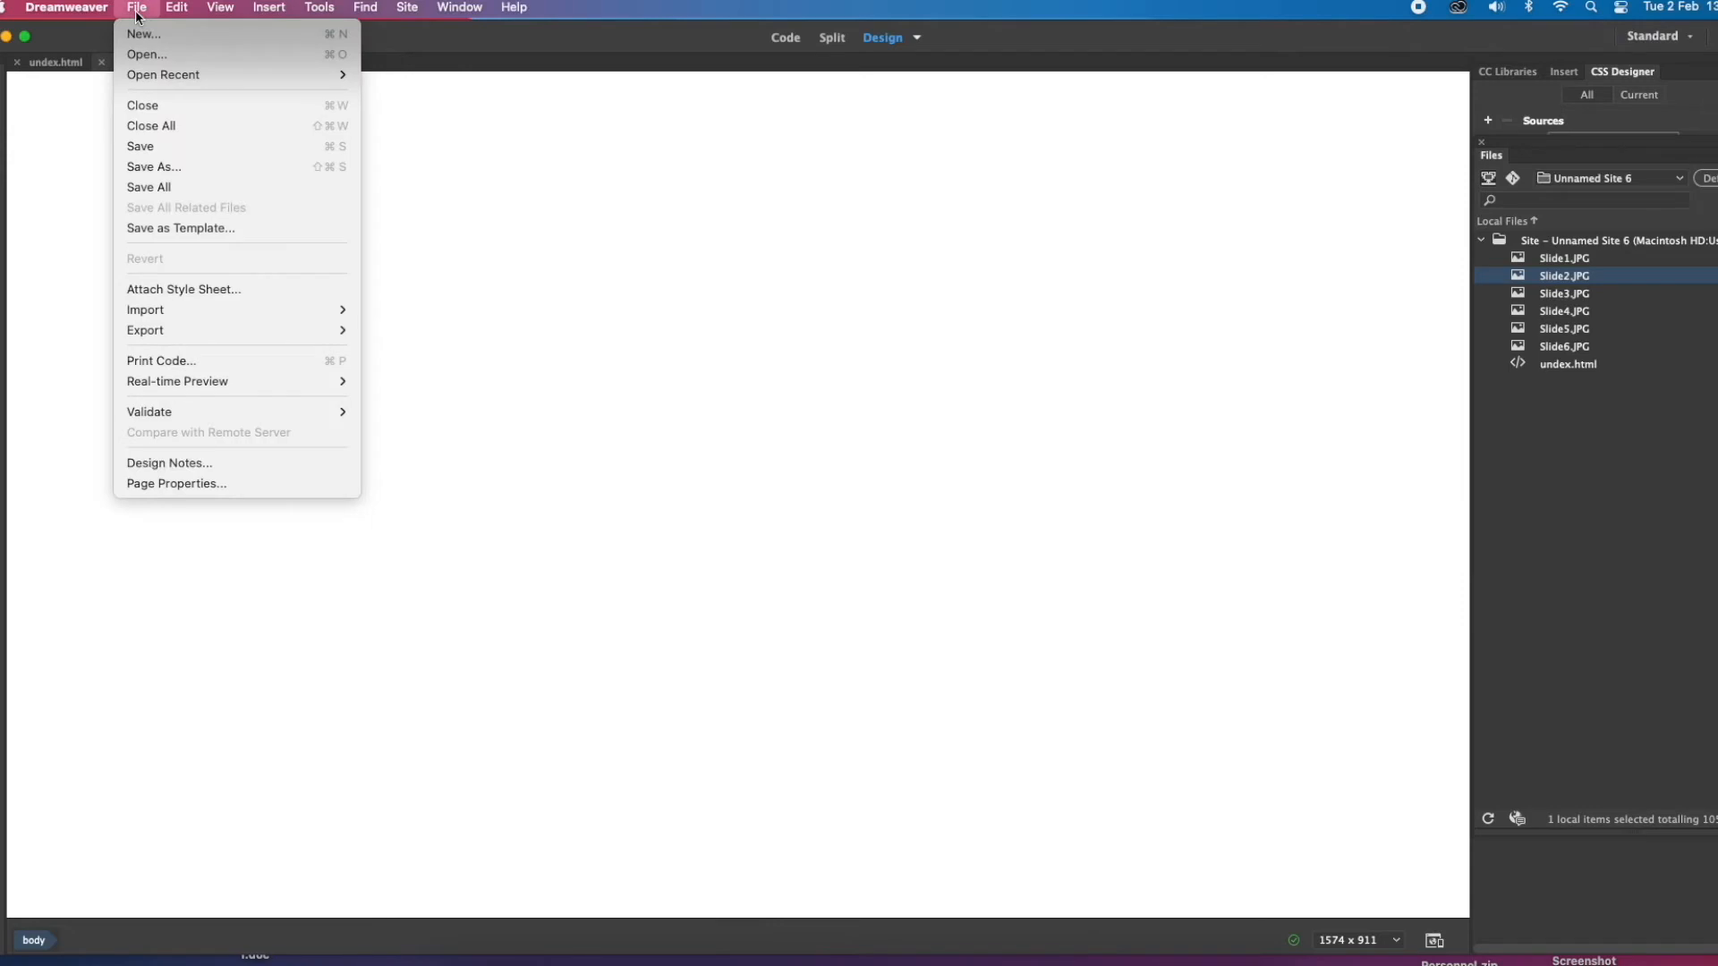
{"action": "left_click", "coordinate": [148, 169]}
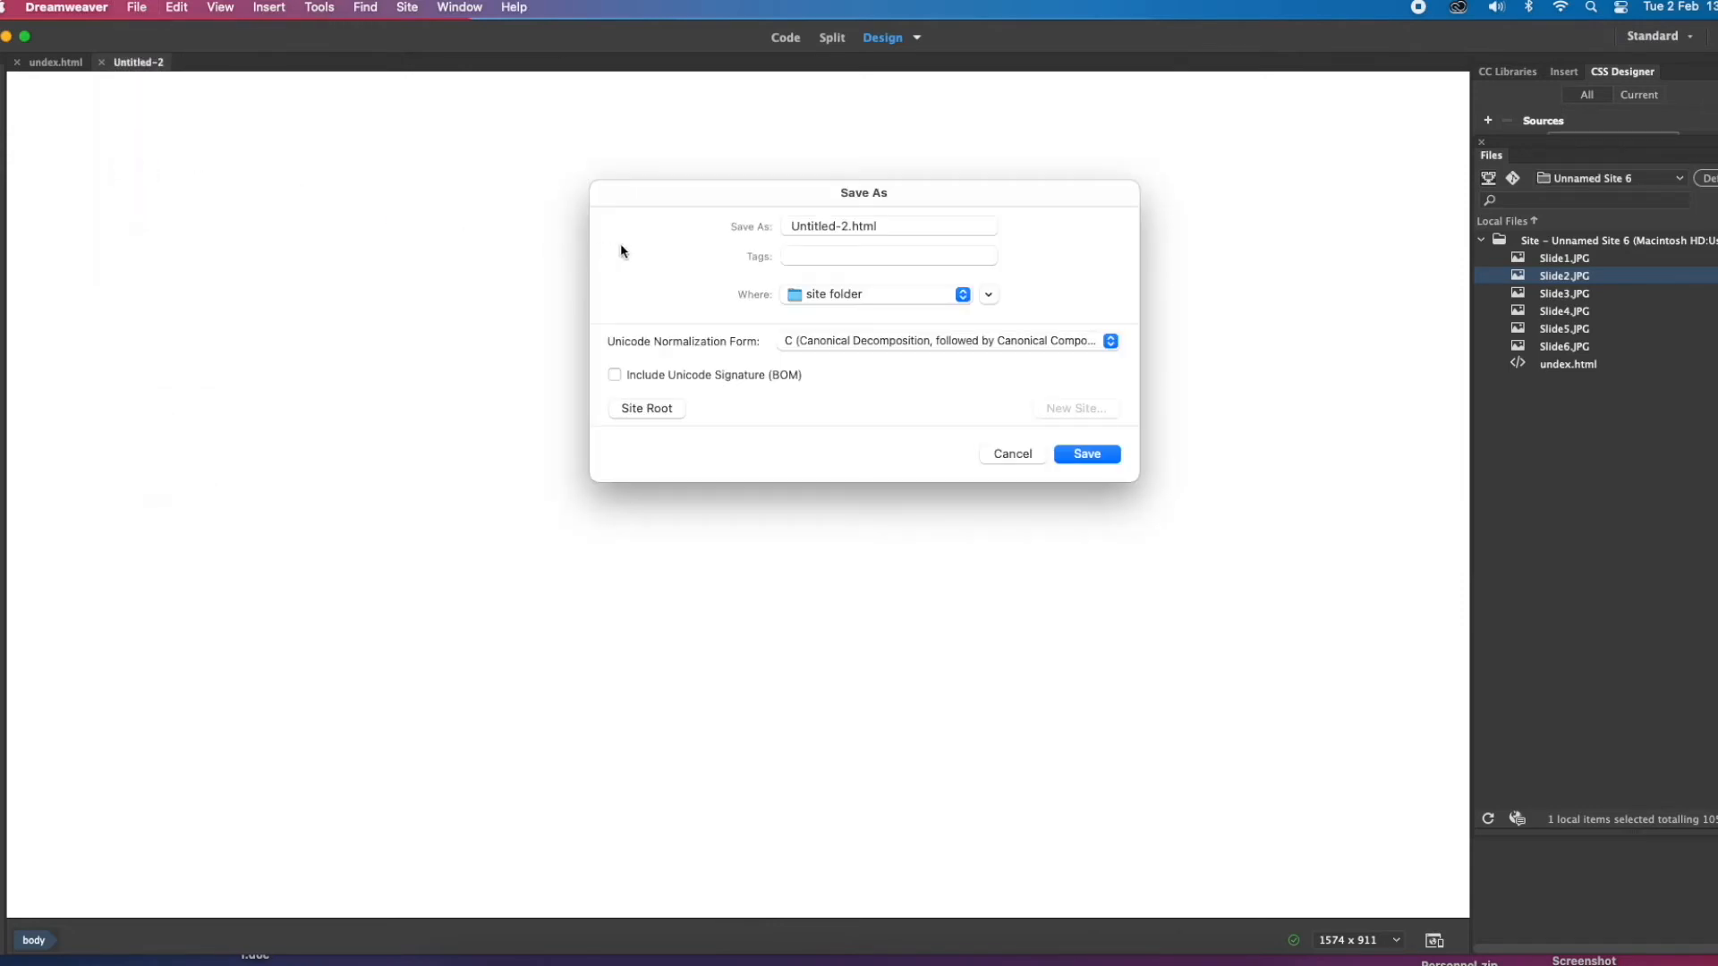
{"action": "left_click", "coordinate": [851, 227]}
{"action": "left_click_drag", "start_coordinate": [850, 228], "coordinate": [733, 230]}
{"action": "type", "text": "page 2"}
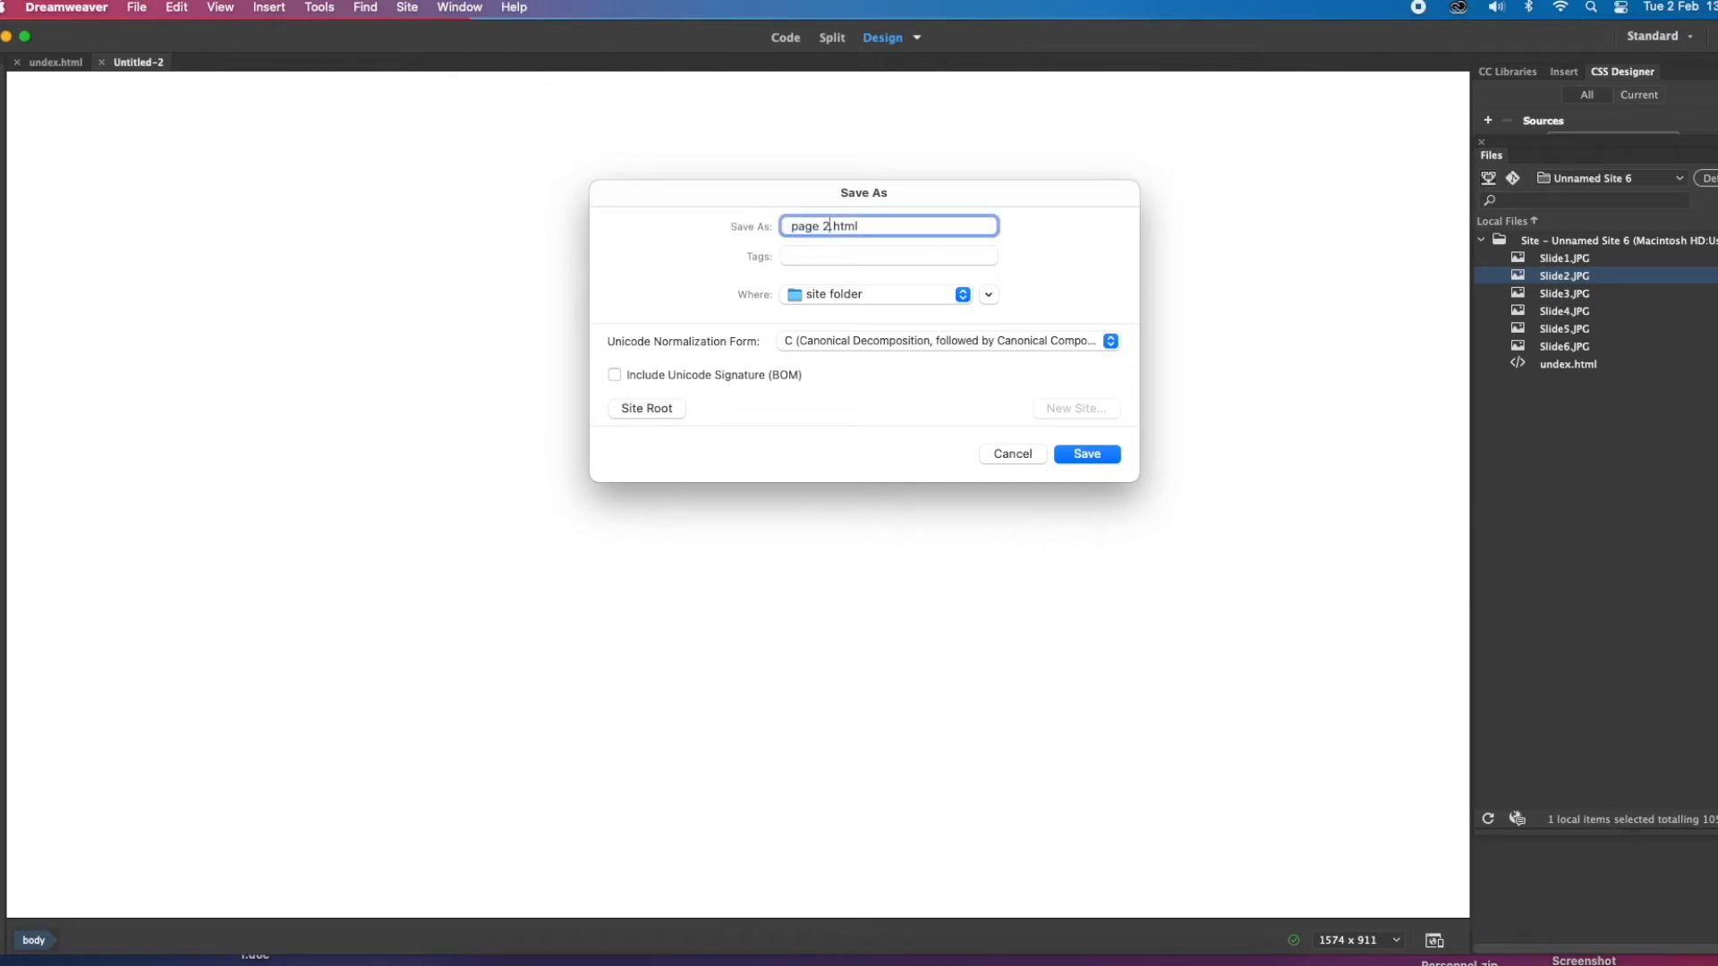
{"action": "left_click", "coordinate": [1087, 453]}
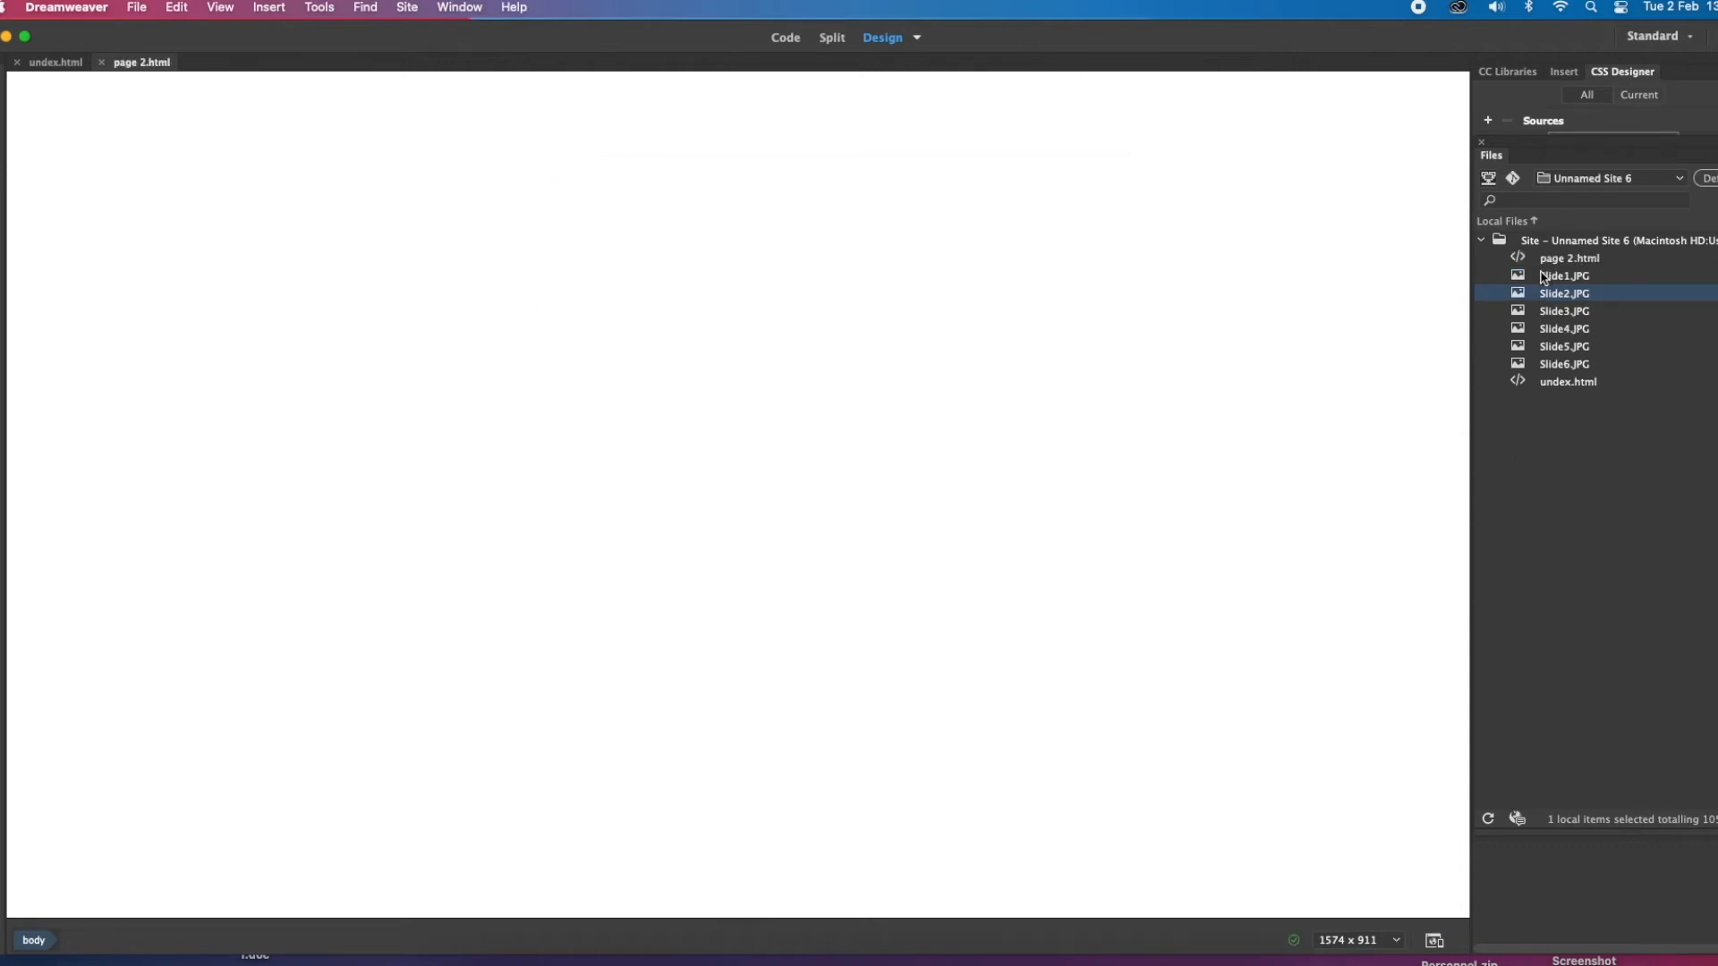
Insert Slide3.JPG from the site files into the page 2.html page
{"action": "left_click", "coordinate": [1520, 312]}
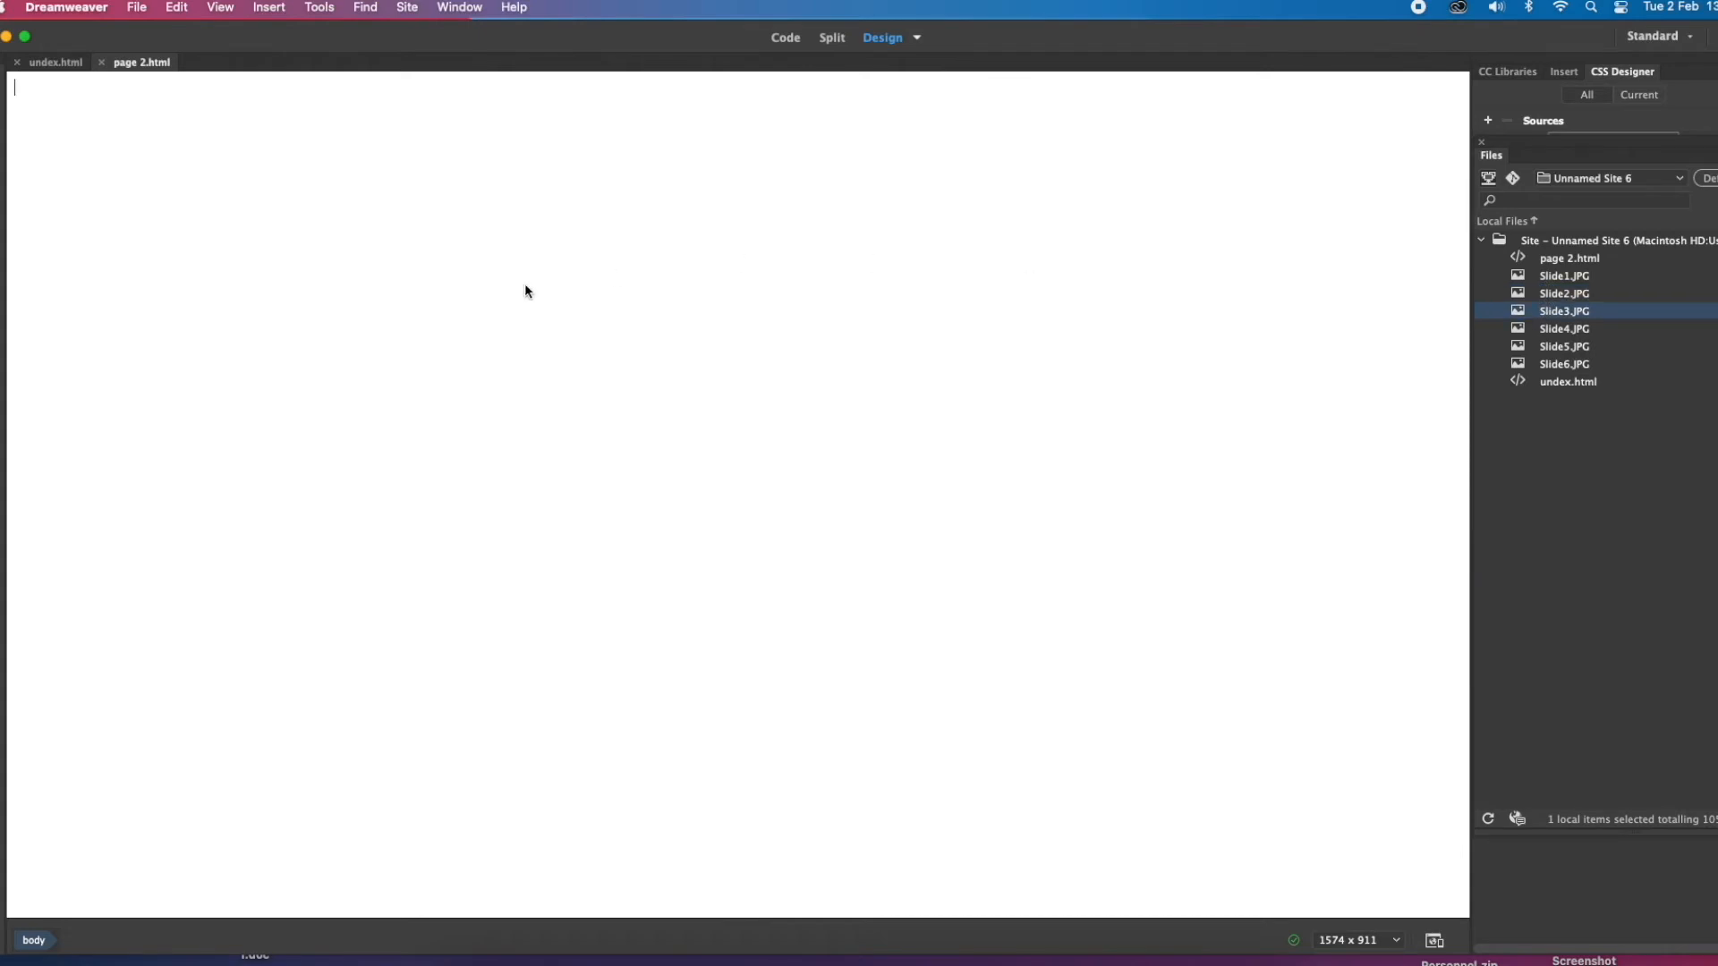
{"action": "left_click_drag", "start_coordinate": [345, 327], "coordinate": [345, 327]}
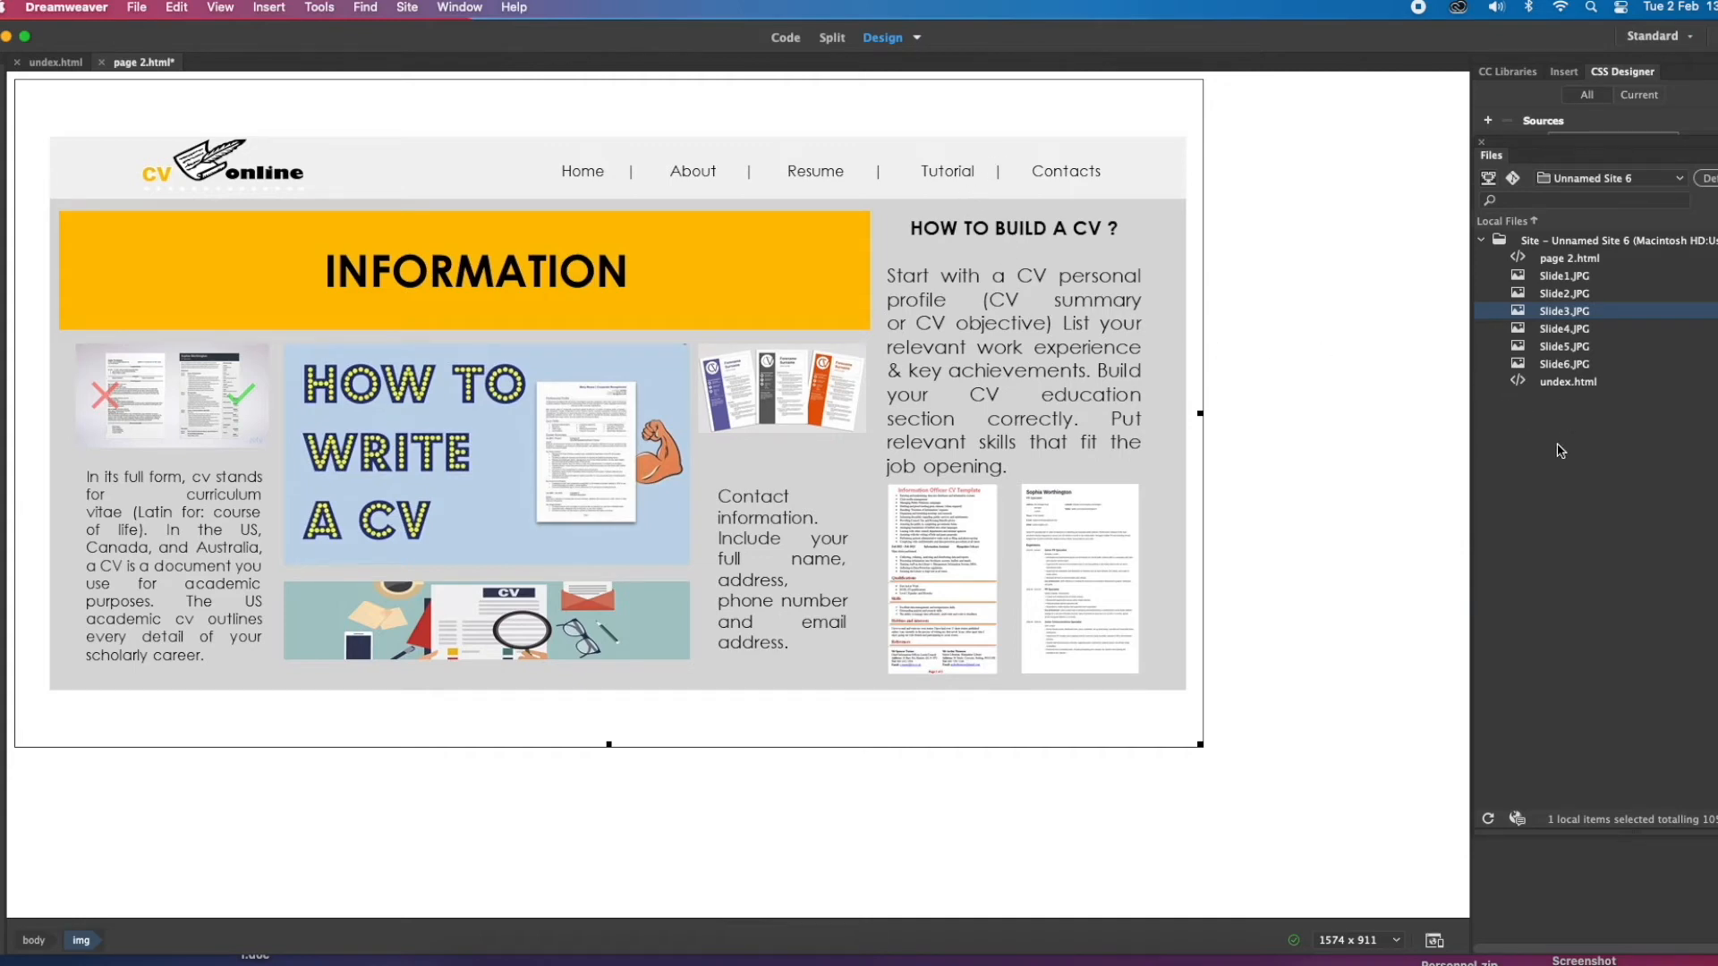
Save the page 2.html page and close it
{"action": "left_click", "coordinate": [136, 9]}
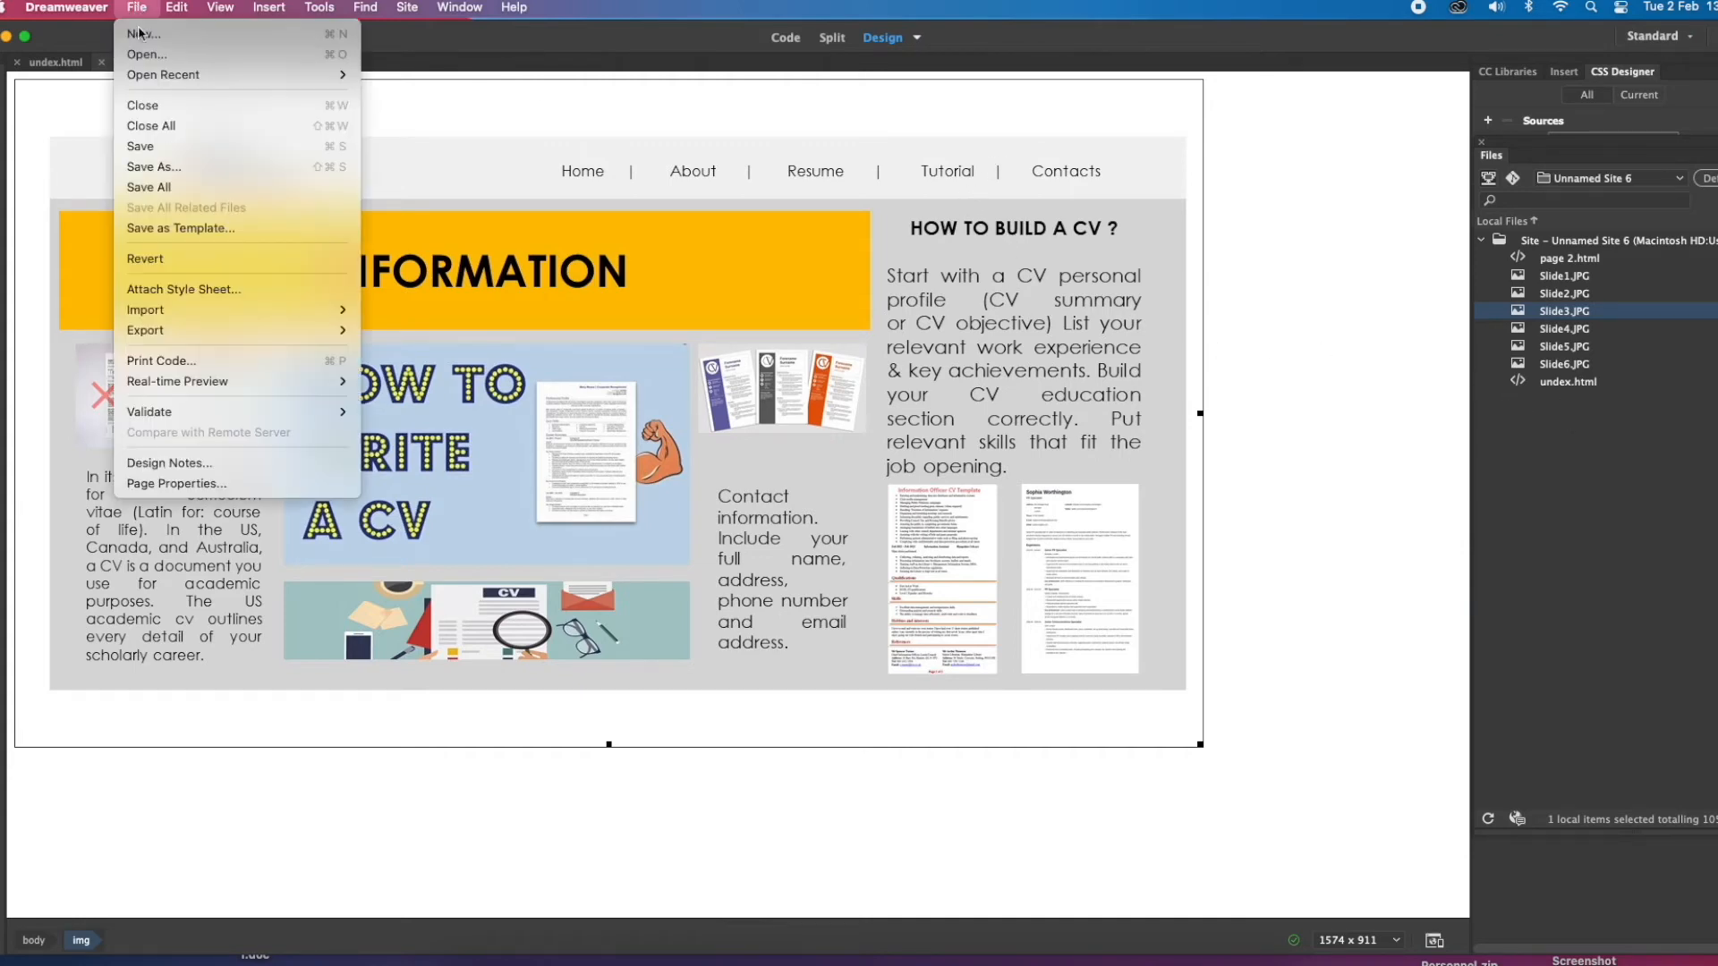
{"action": "left_click", "coordinate": [139, 149]}
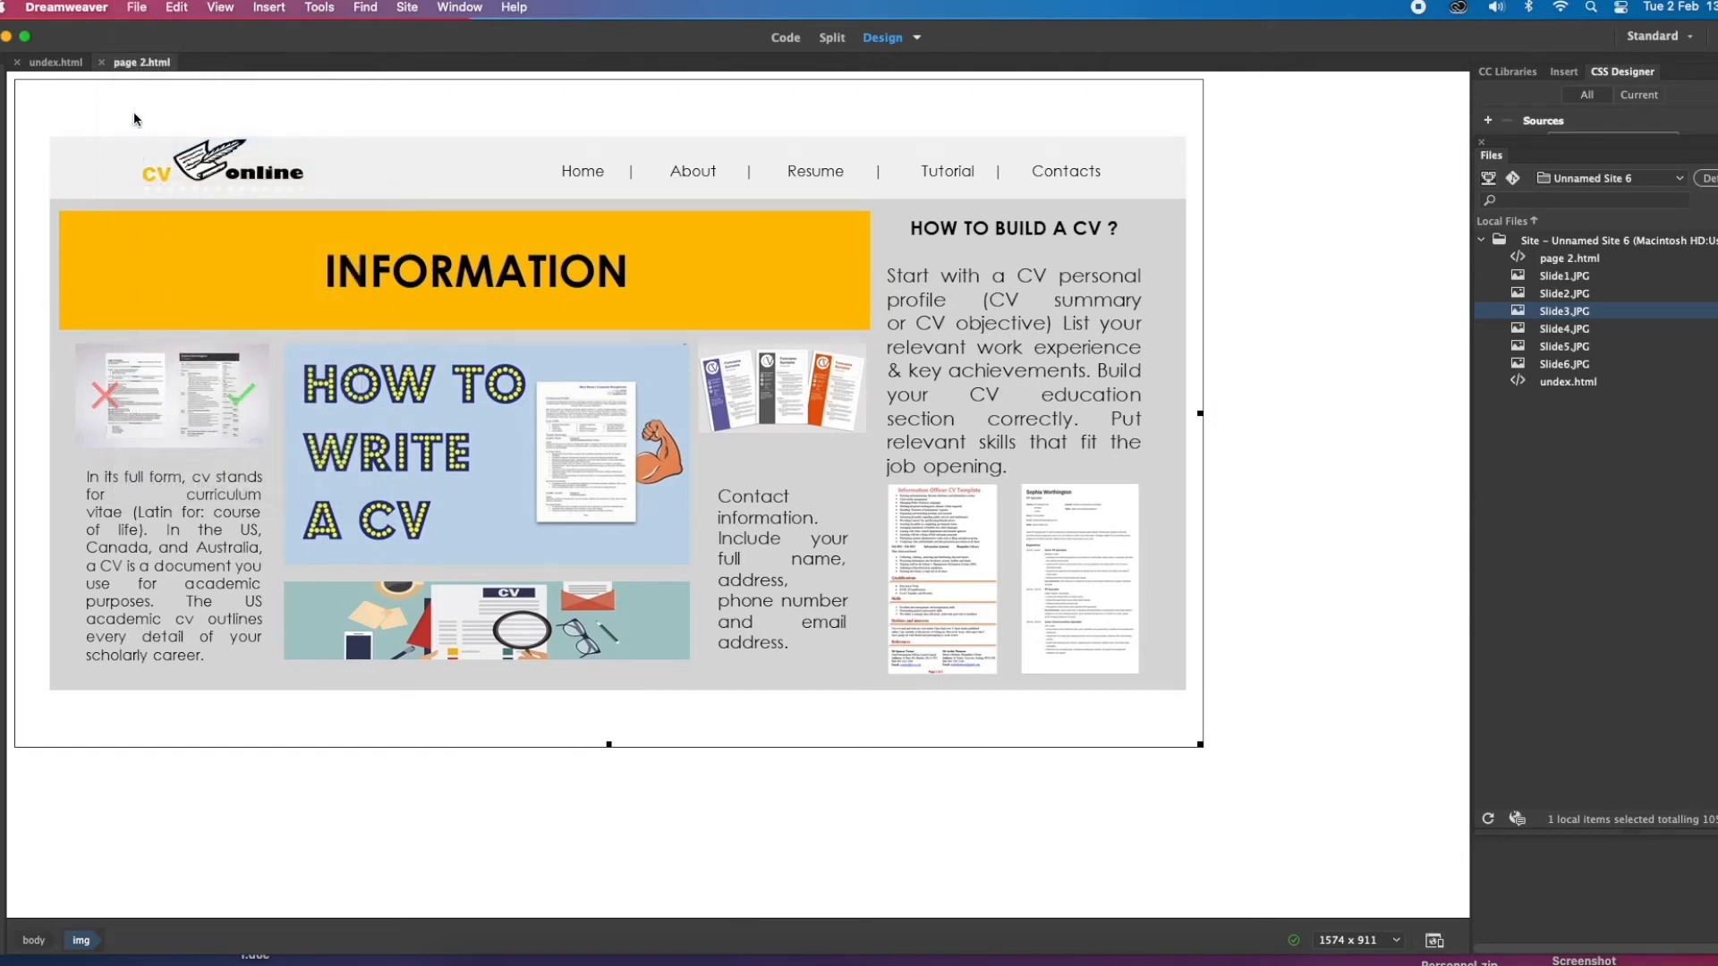
{"action": "left_click", "coordinate": [101, 63]}
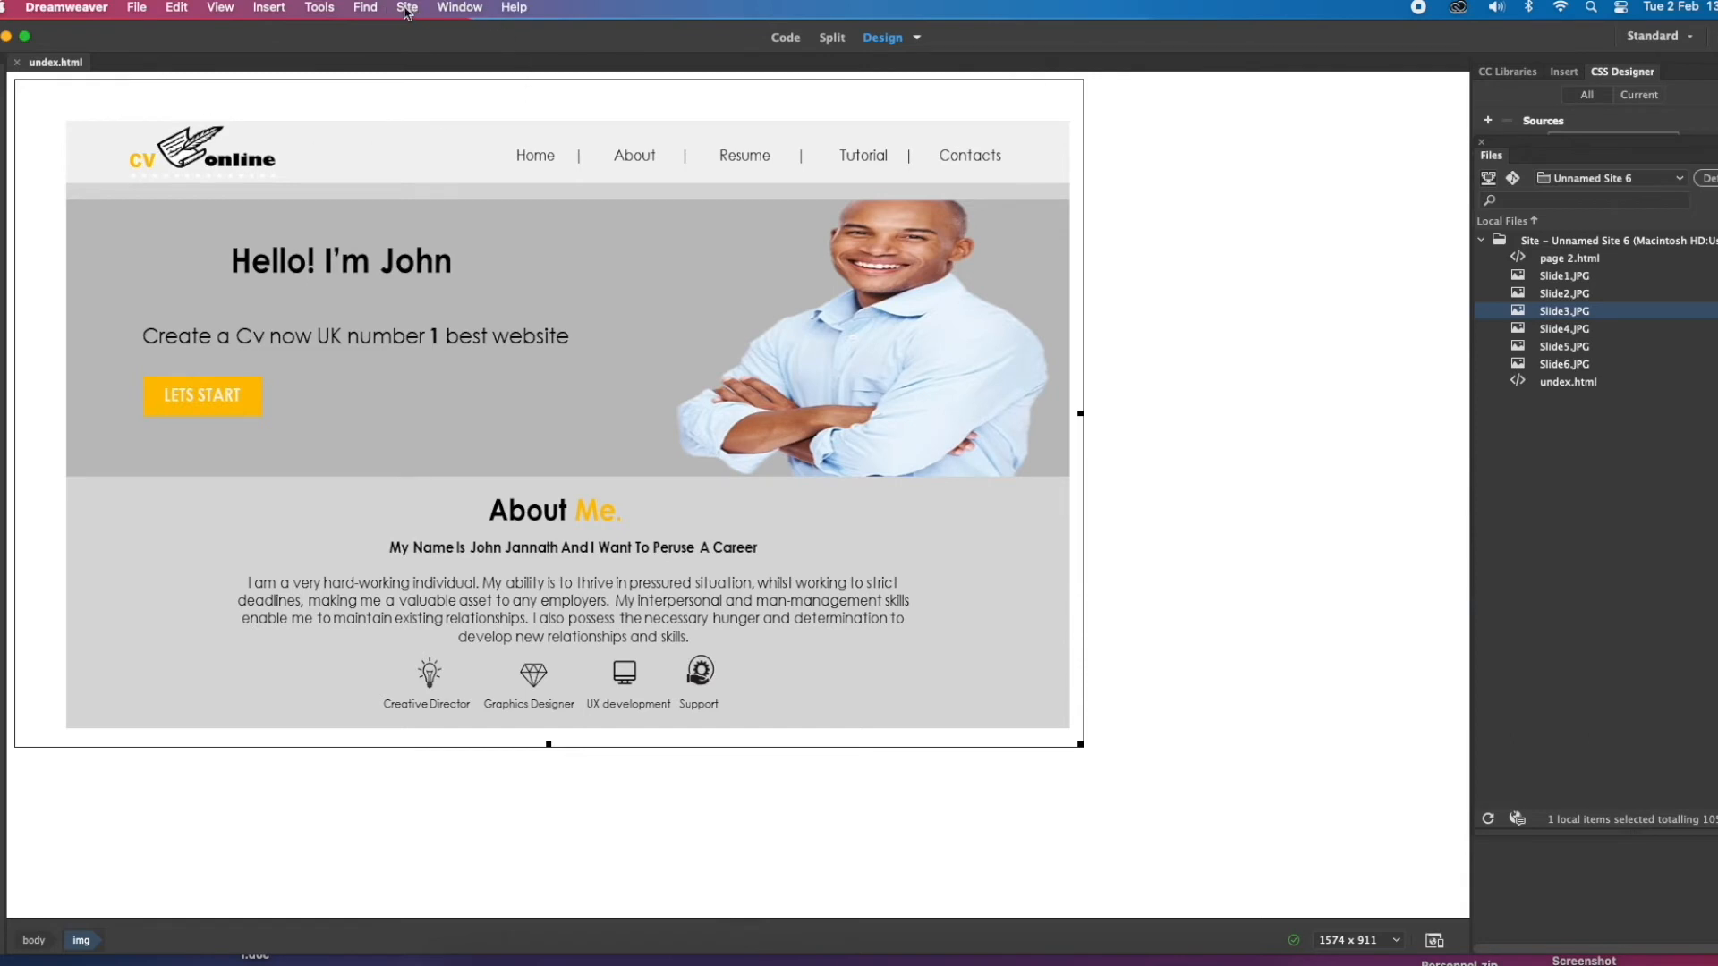
Bring up the properties of the undex.html image and place them below the slide
{"action": "left_click", "coordinate": [454, 8]}
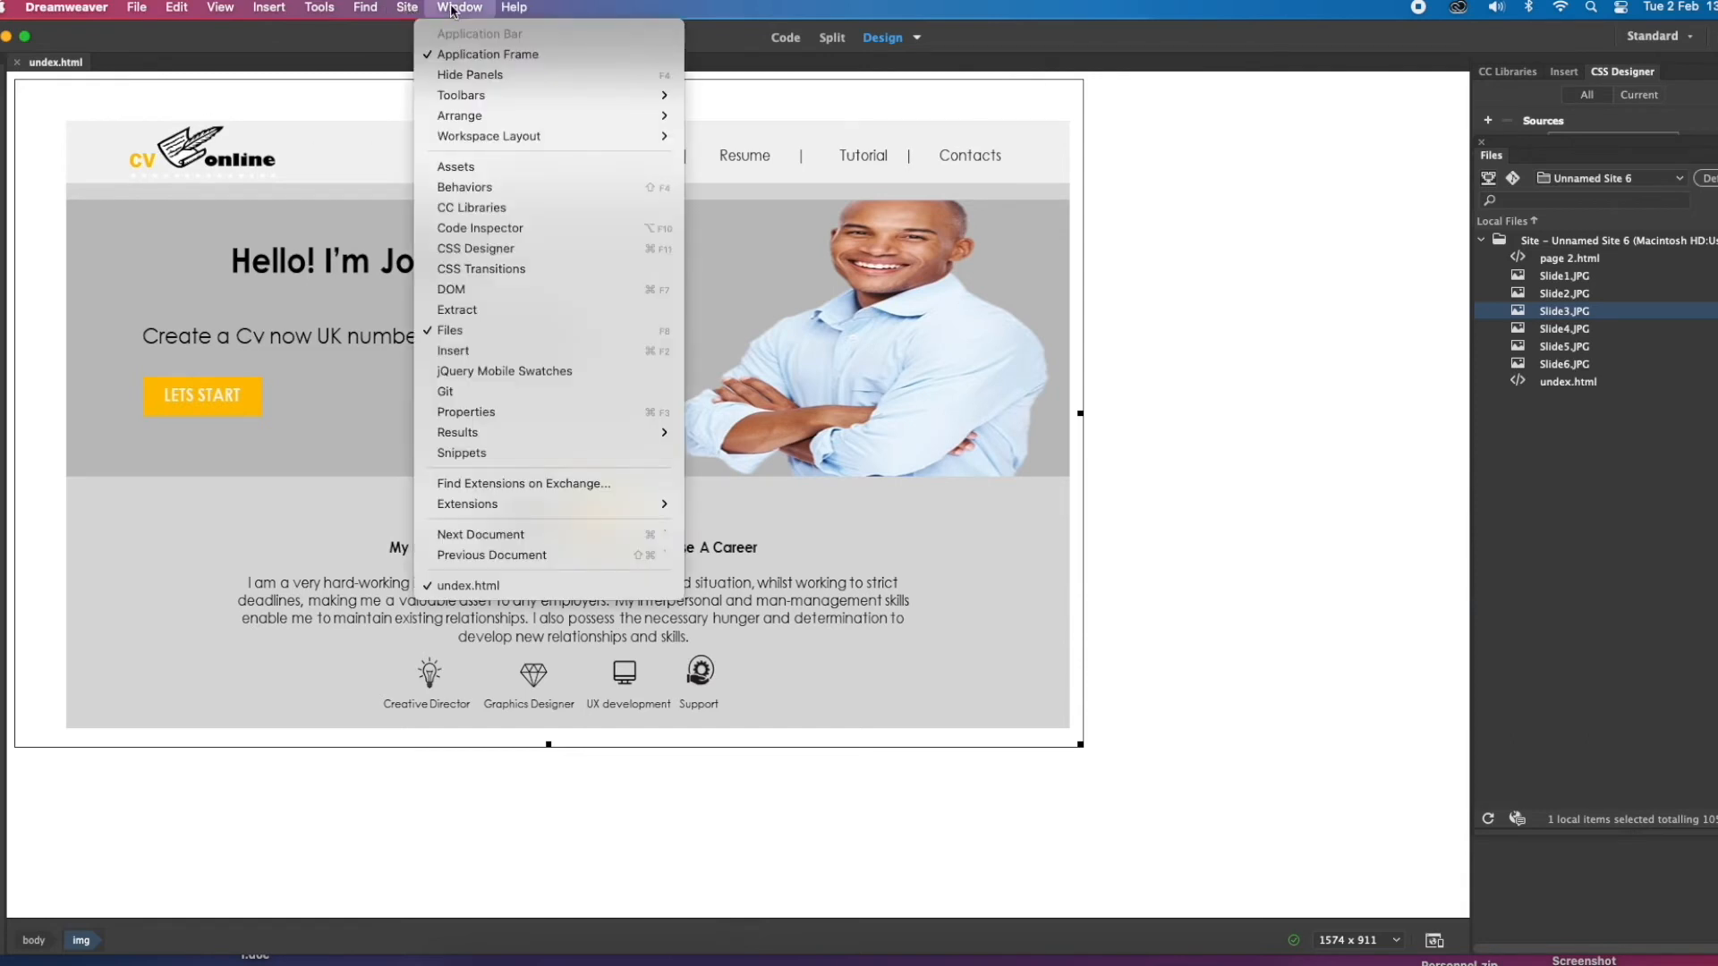
{"action": "left_click", "coordinate": [475, 415]}
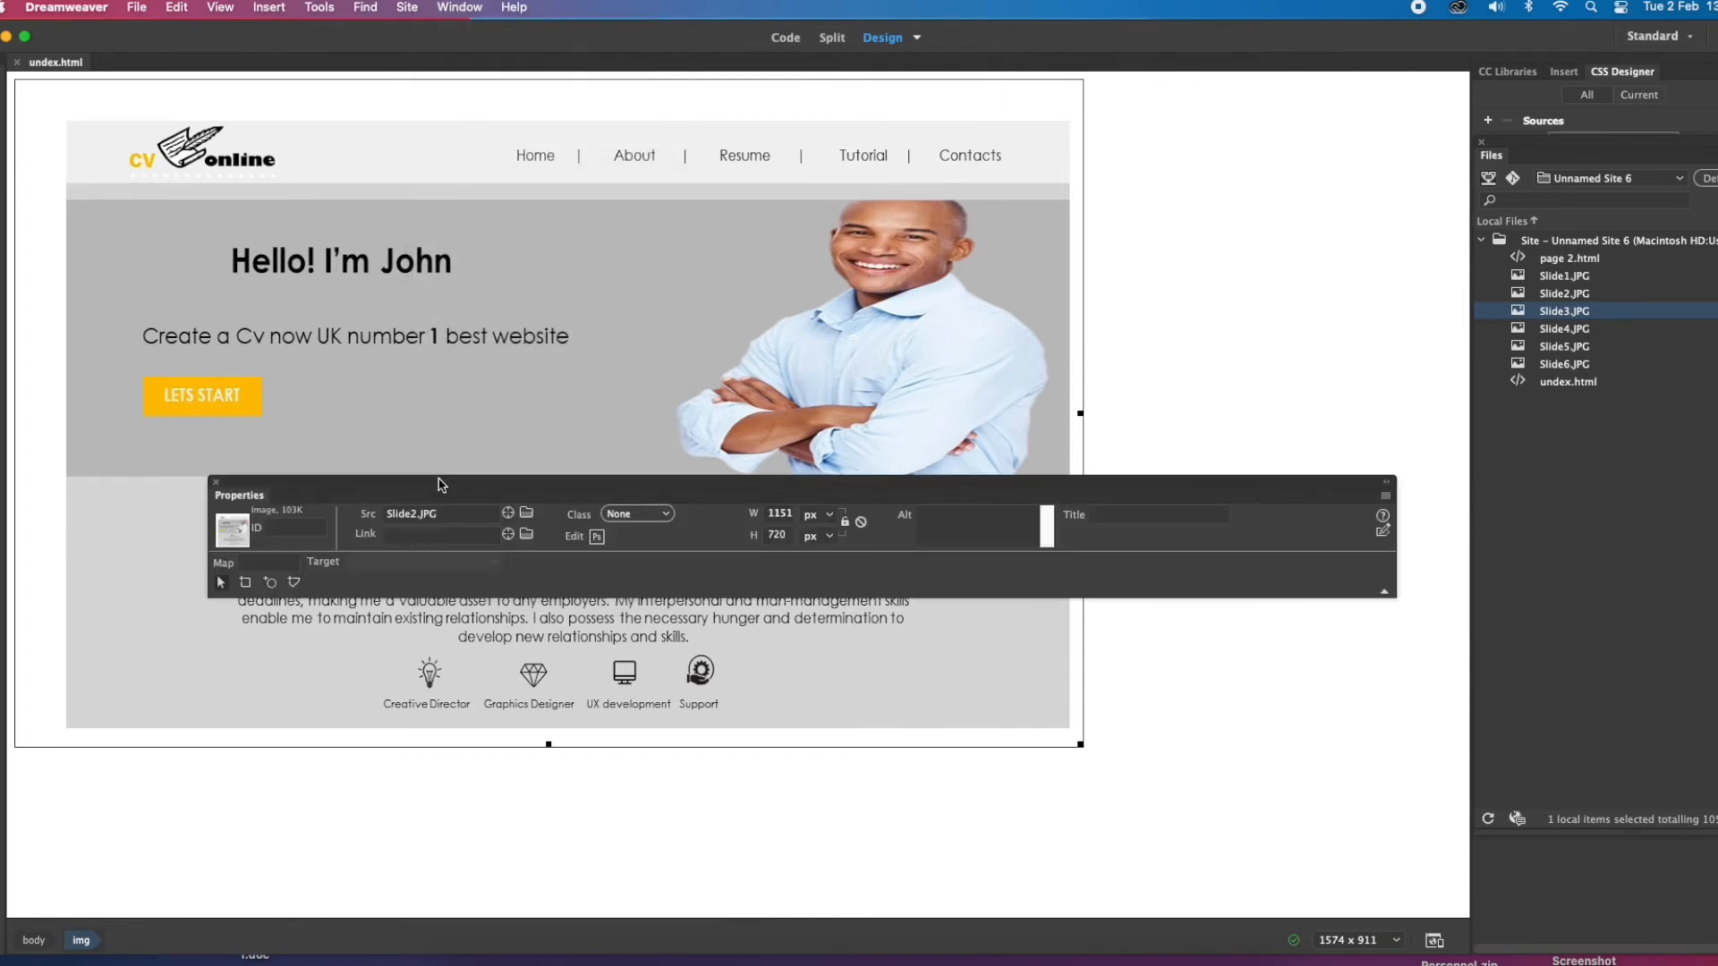
{"action": "left_click_drag", "start_coordinate": [438, 489], "coordinate": [346, 785]}
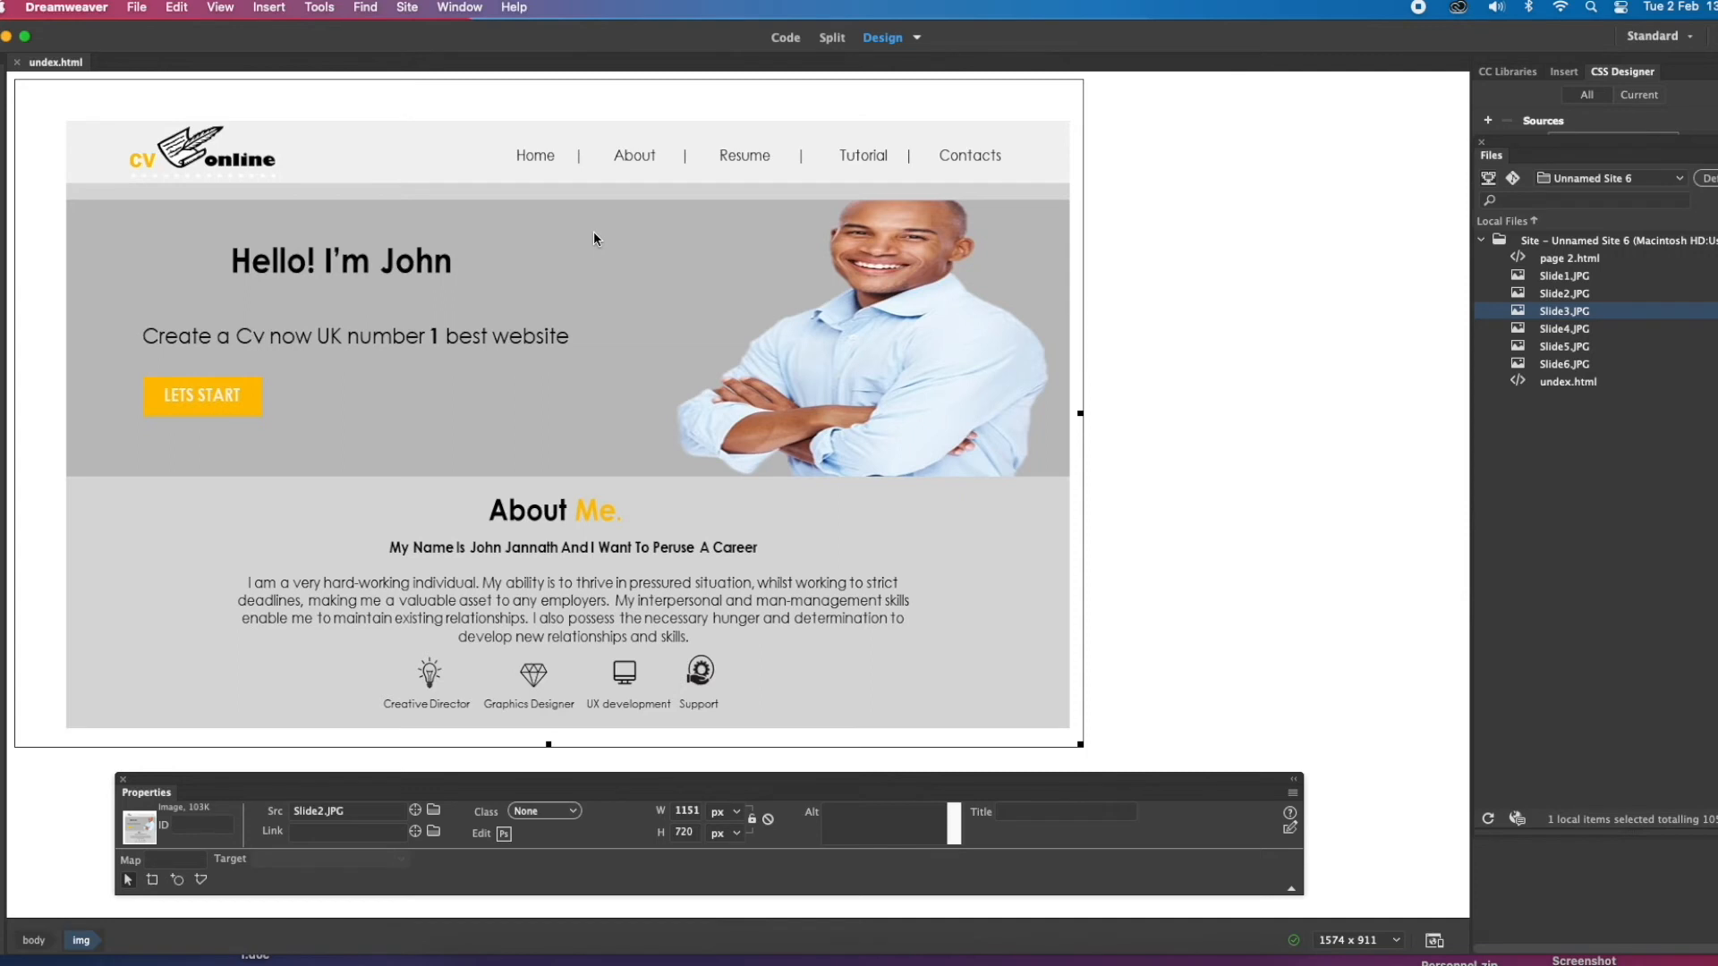
Draw a rectangular hotspot over About in the slide's navigation bar and link it to page 2.html
{"action": "left_click", "coordinate": [153, 882]}
{"action": "left_click_drag", "start_coordinate": [590, 144], "coordinate": [680, 169]}
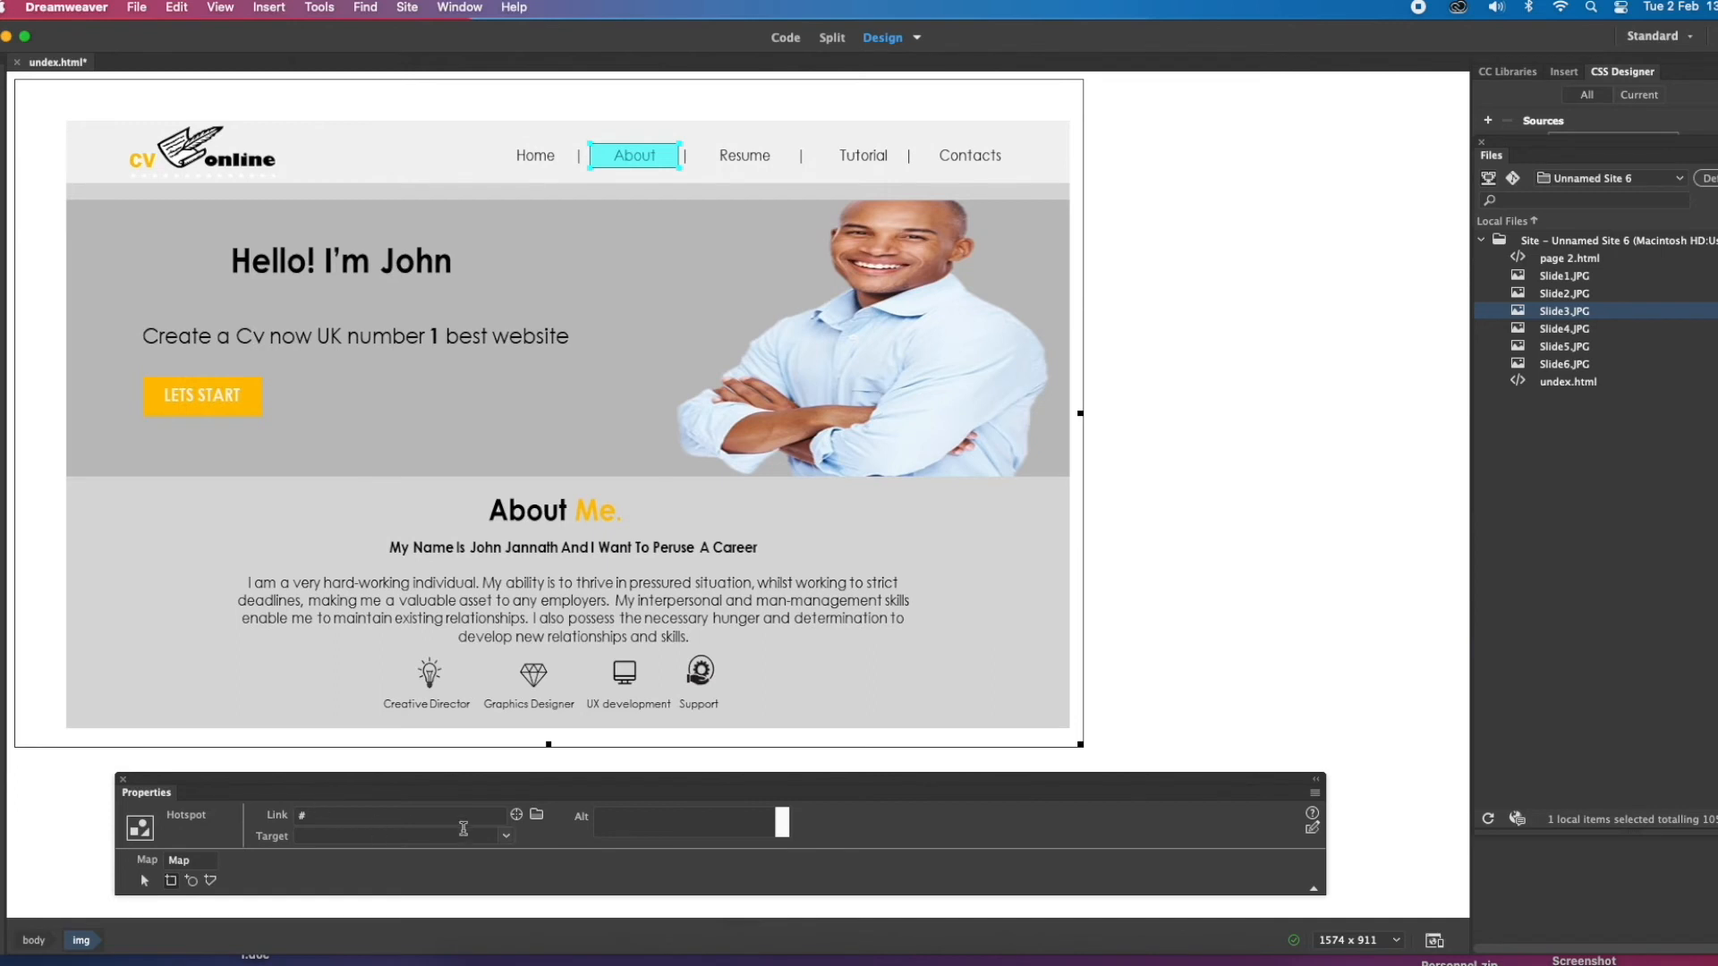
{"action": "left_click_drag", "start_coordinate": [517, 817], "coordinate": [1518, 260]}
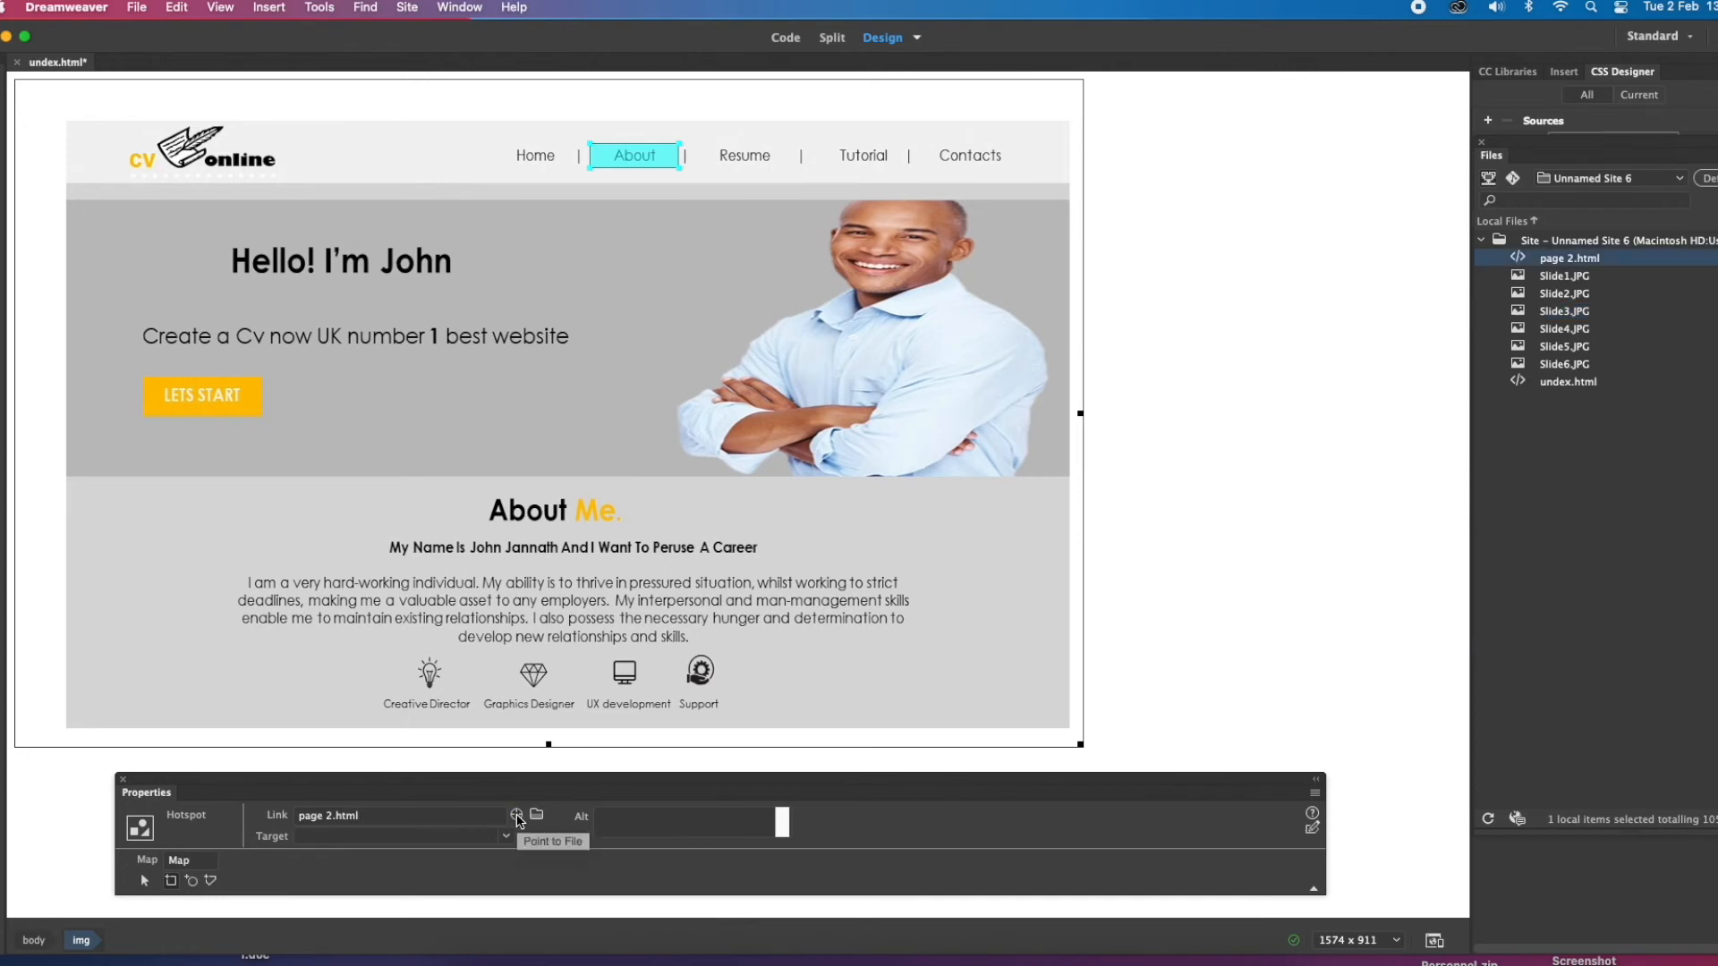
Reassign the About hotspot's link to page 2.html, choosing the file from the site folder
{"action": "left_click_drag", "start_coordinate": [518, 816], "coordinate": [1518, 262]}
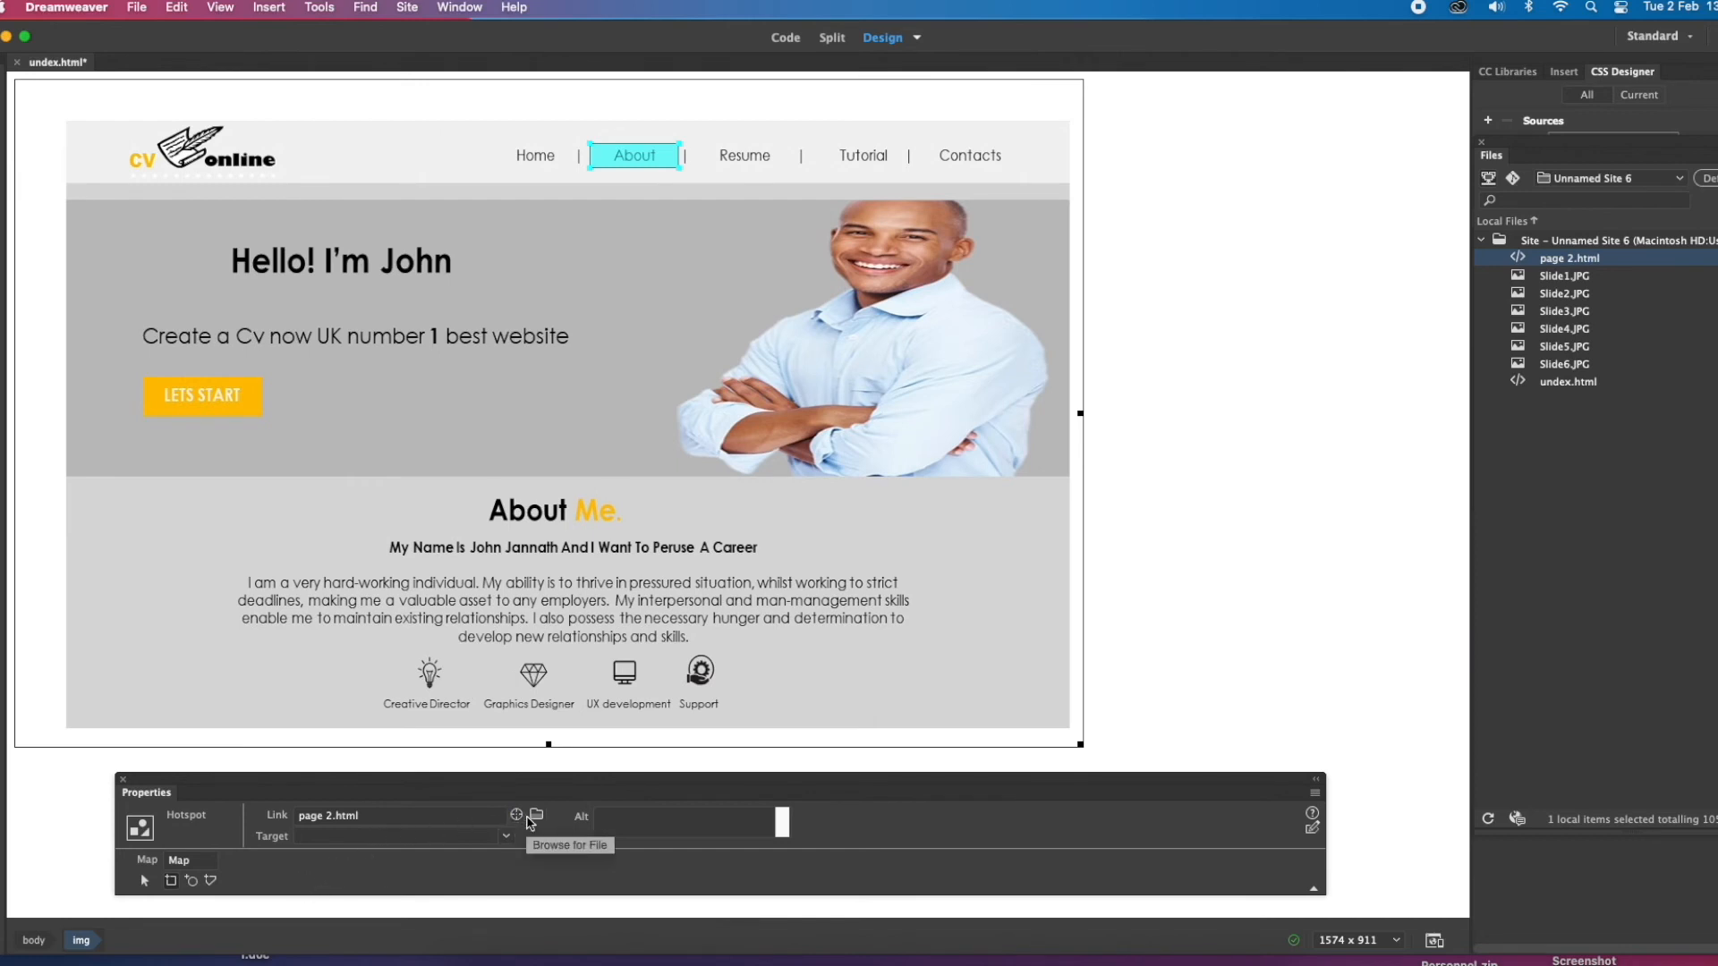
{"action": "left_click_drag", "start_coordinate": [523, 819], "coordinate": [519, 820]}
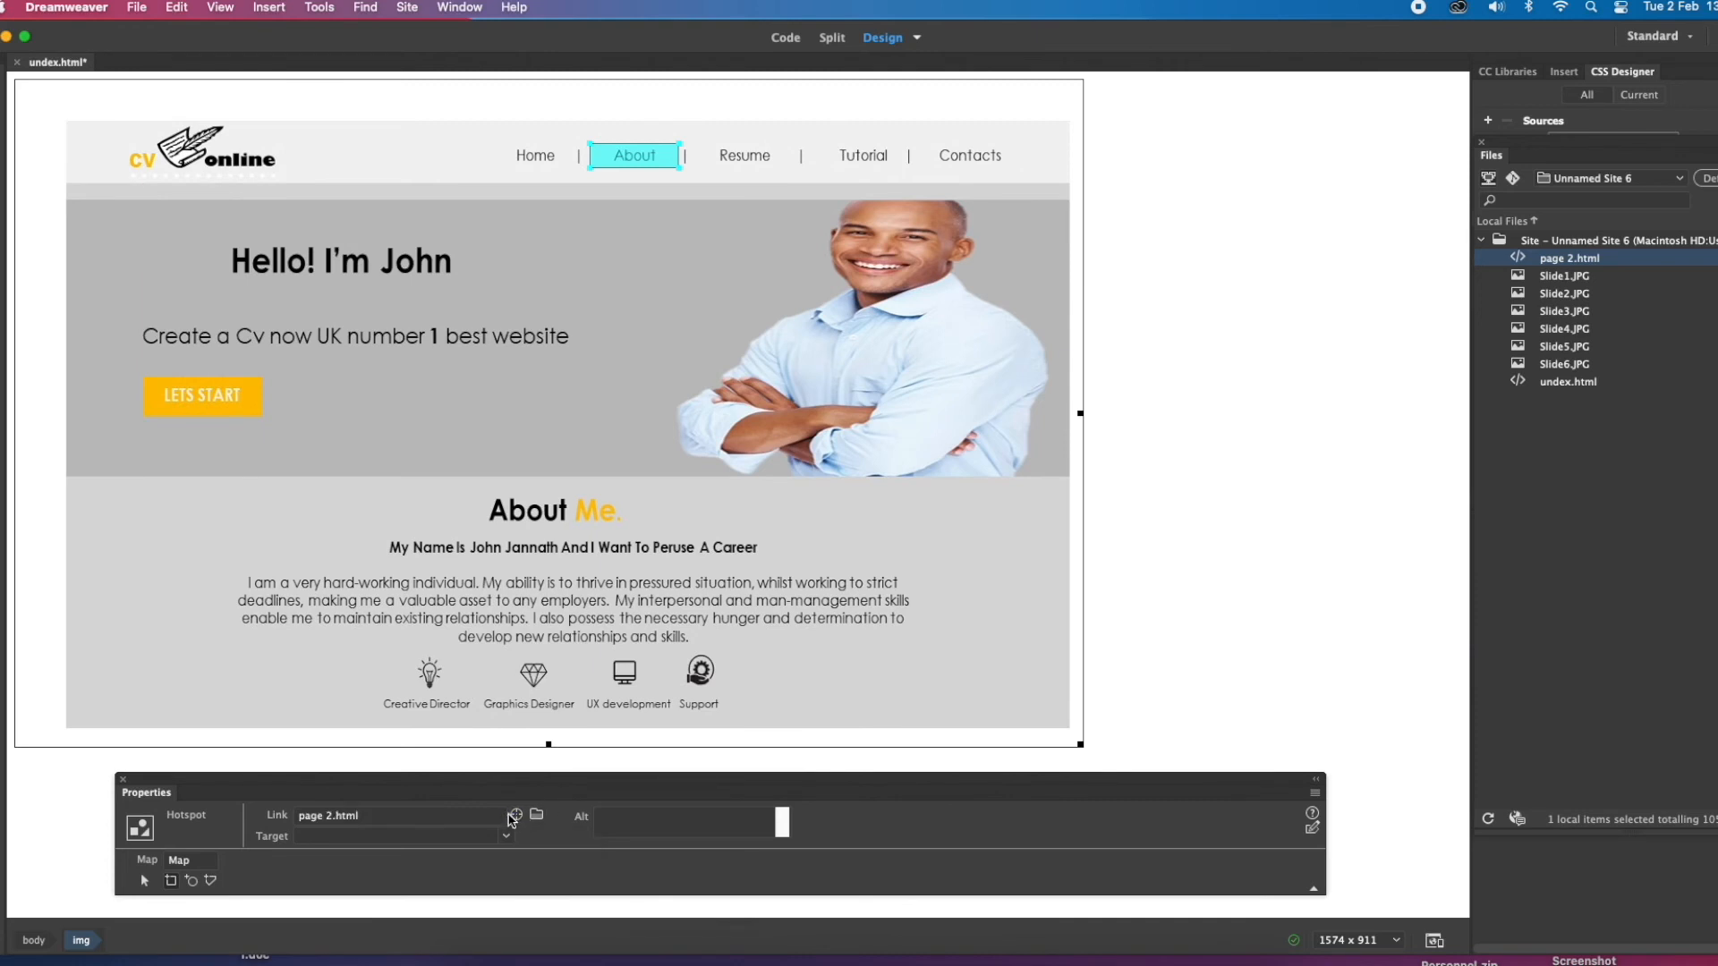
{"action": "left_click_drag", "start_coordinate": [520, 820], "coordinate": [1519, 262]}
{"action": "left_click", "coordinate": [537, 818]}
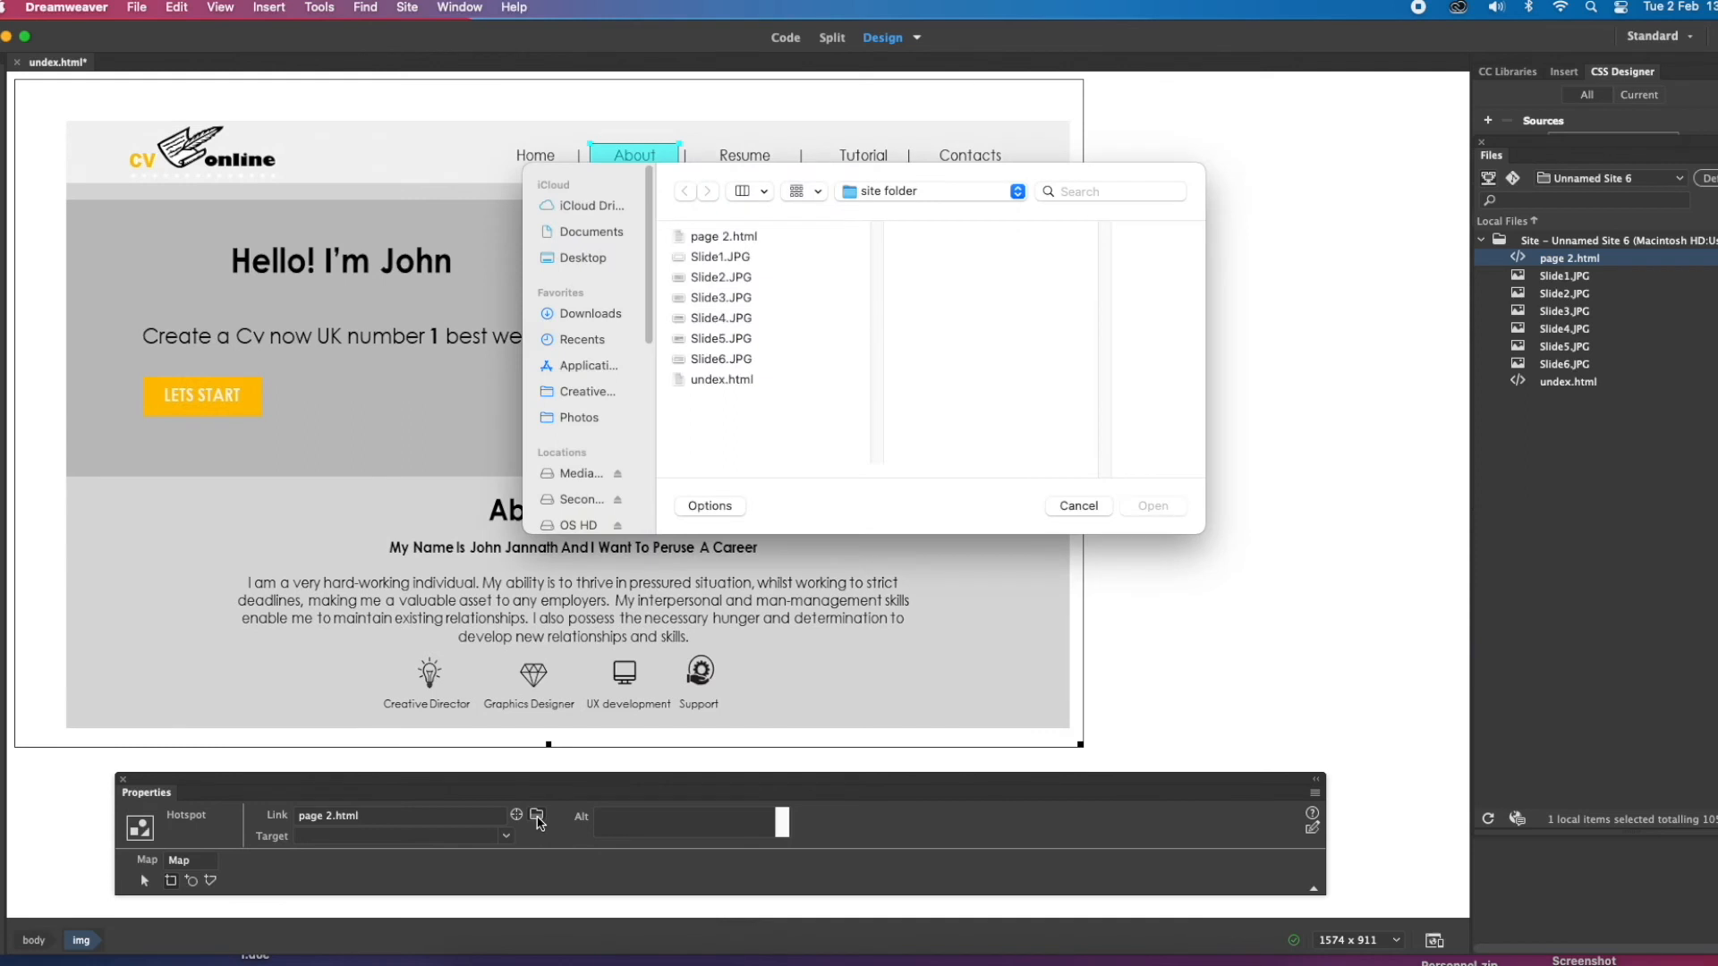
{"action": "left_click", "coordinate": [707, 239]}
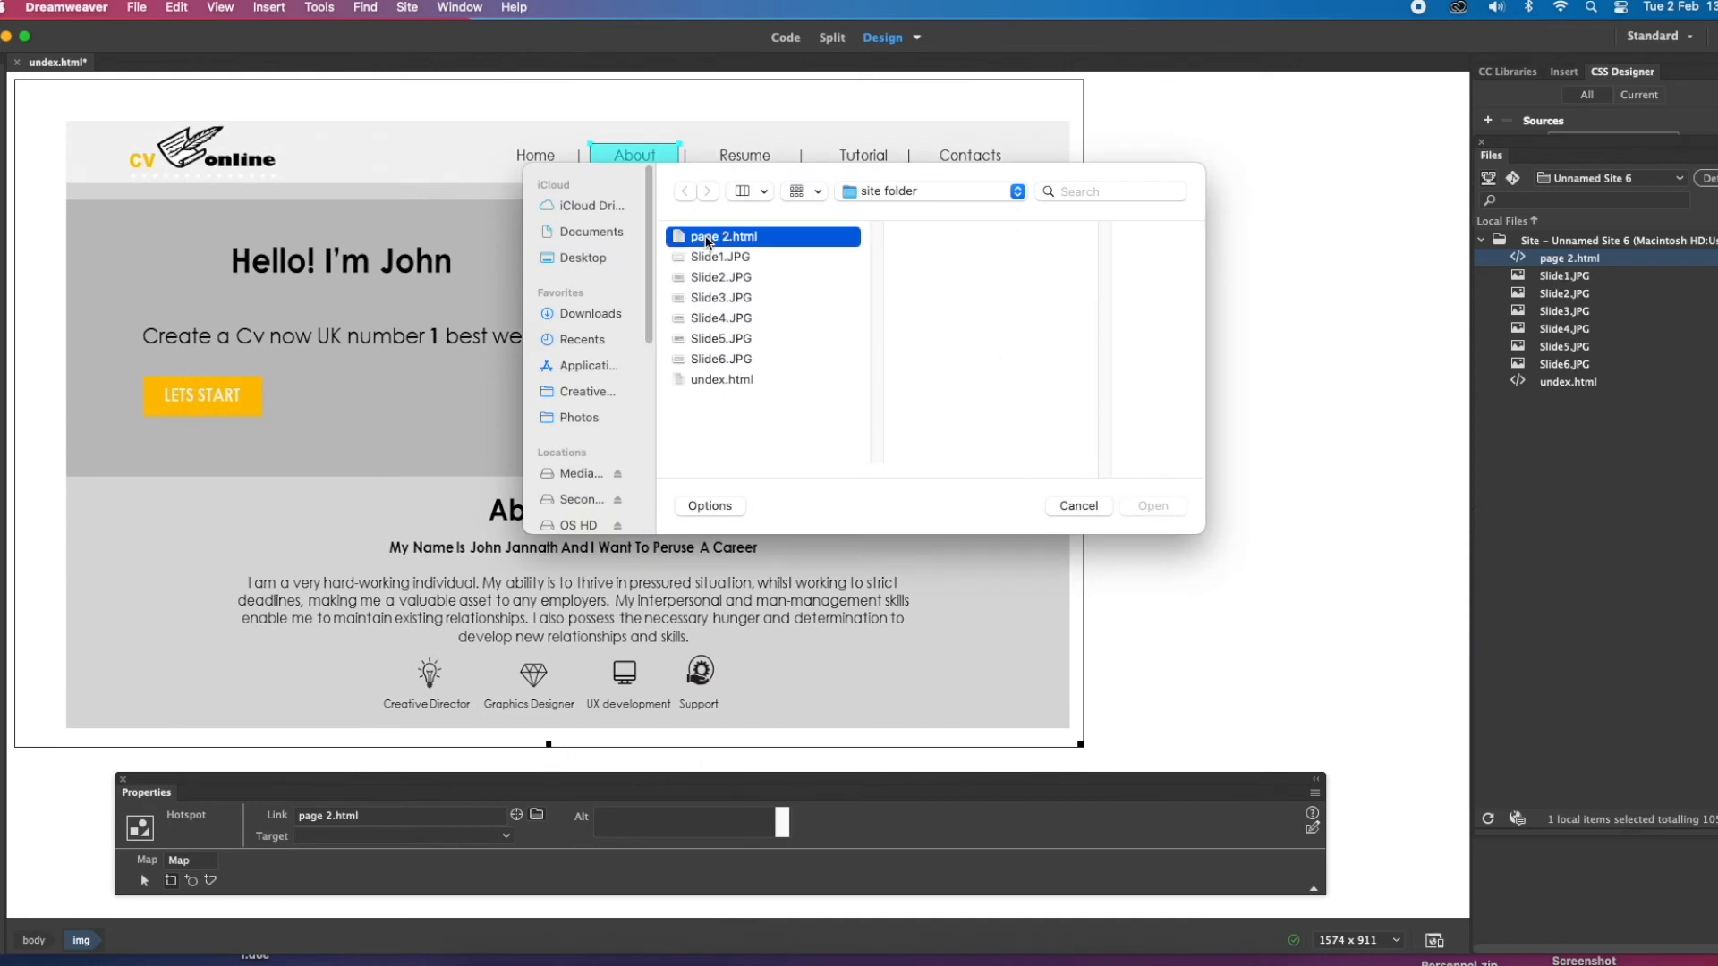
{"action": "left_click", "coordinate": [1152, 507]}
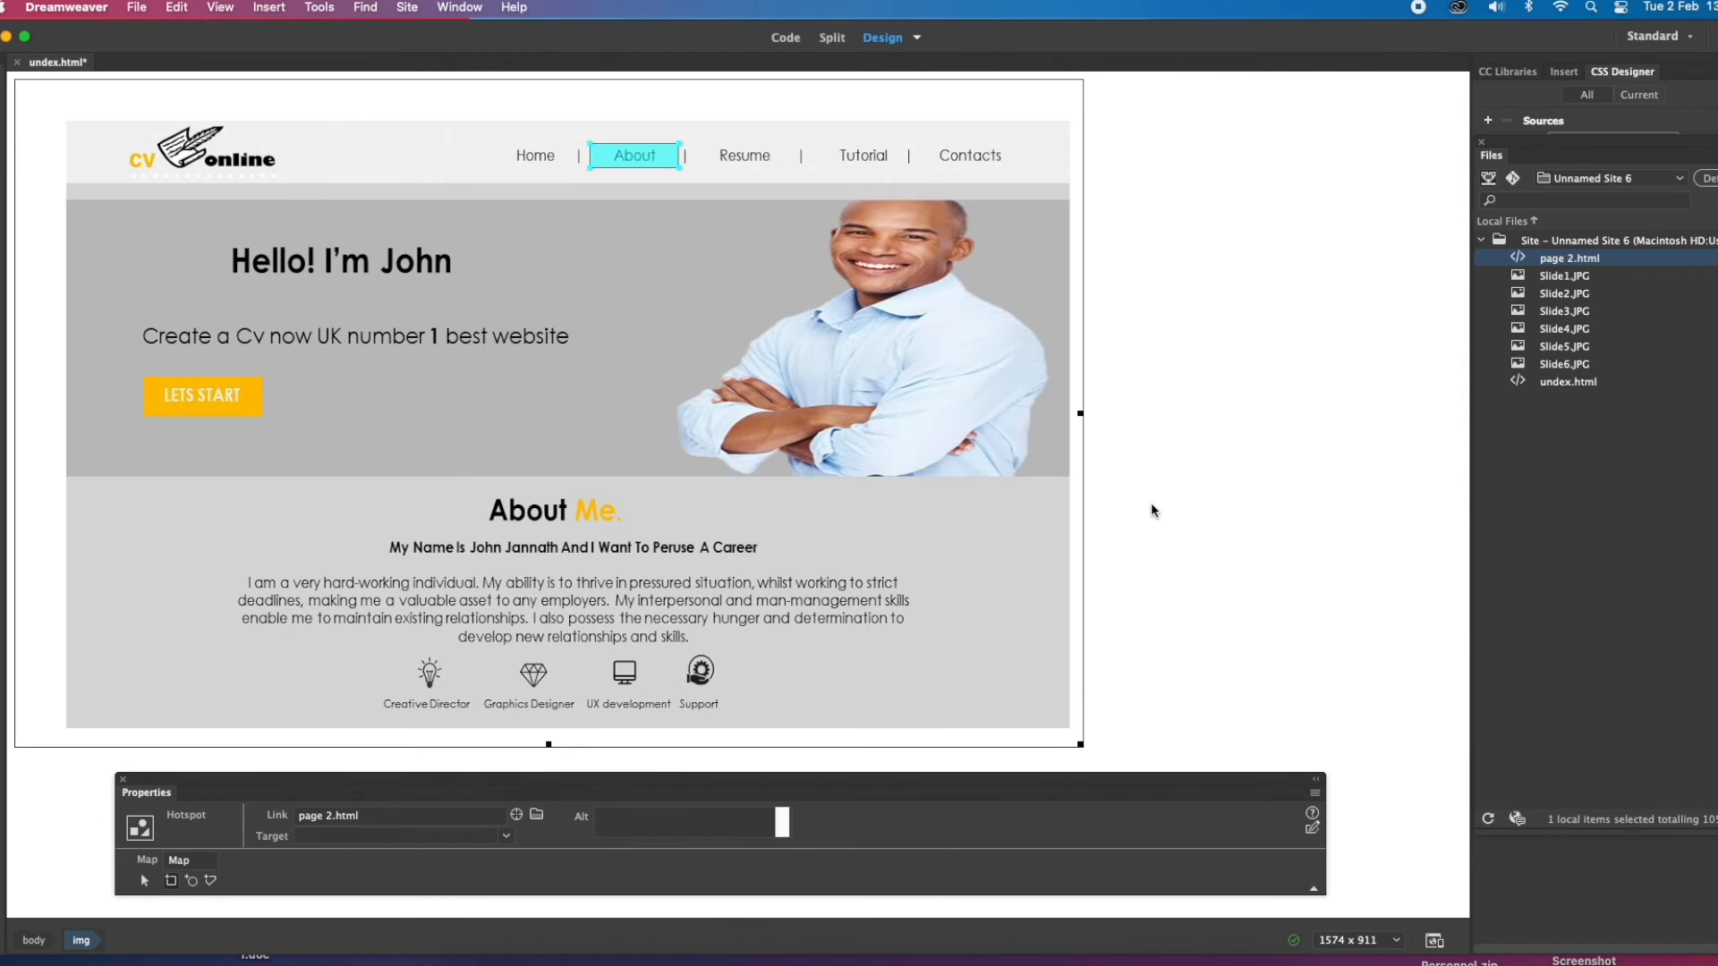
Select the About hotspot, examine its area tag in the page code, and return to the design view
{"action": "left_click", "coordinate": [1121, 485]}
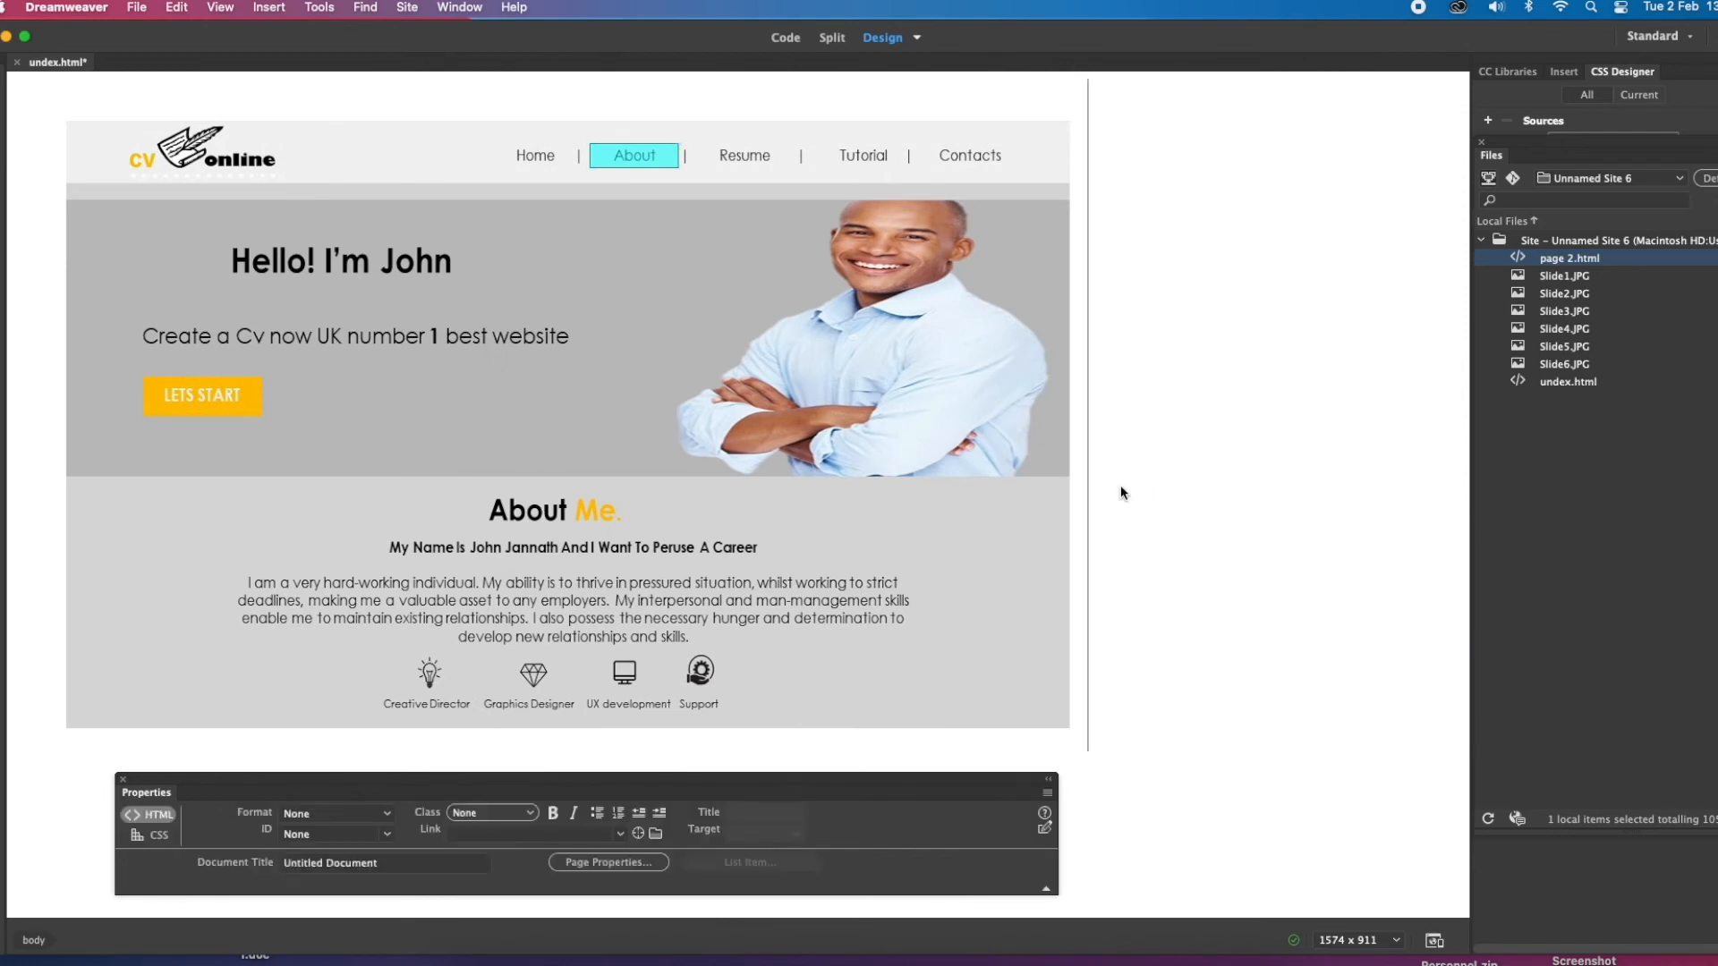
{"action": "left_click", "coordinate": [607, 161]}
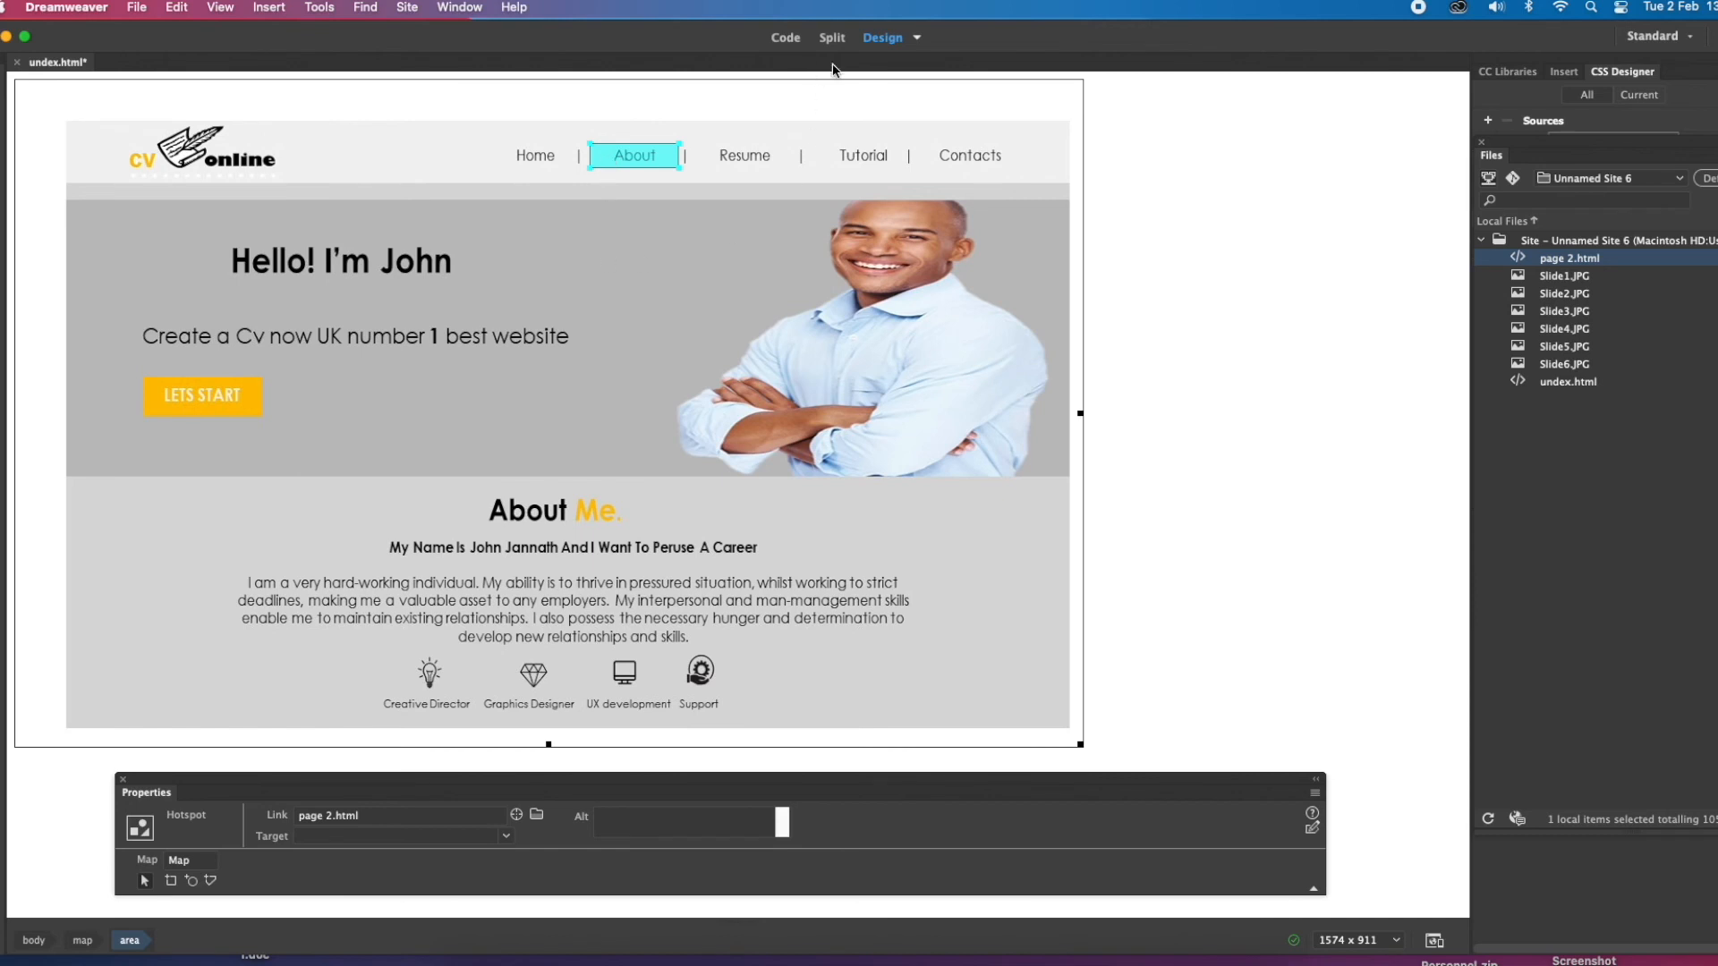
{"action": "left_click", "coordinate": [786, 37]}
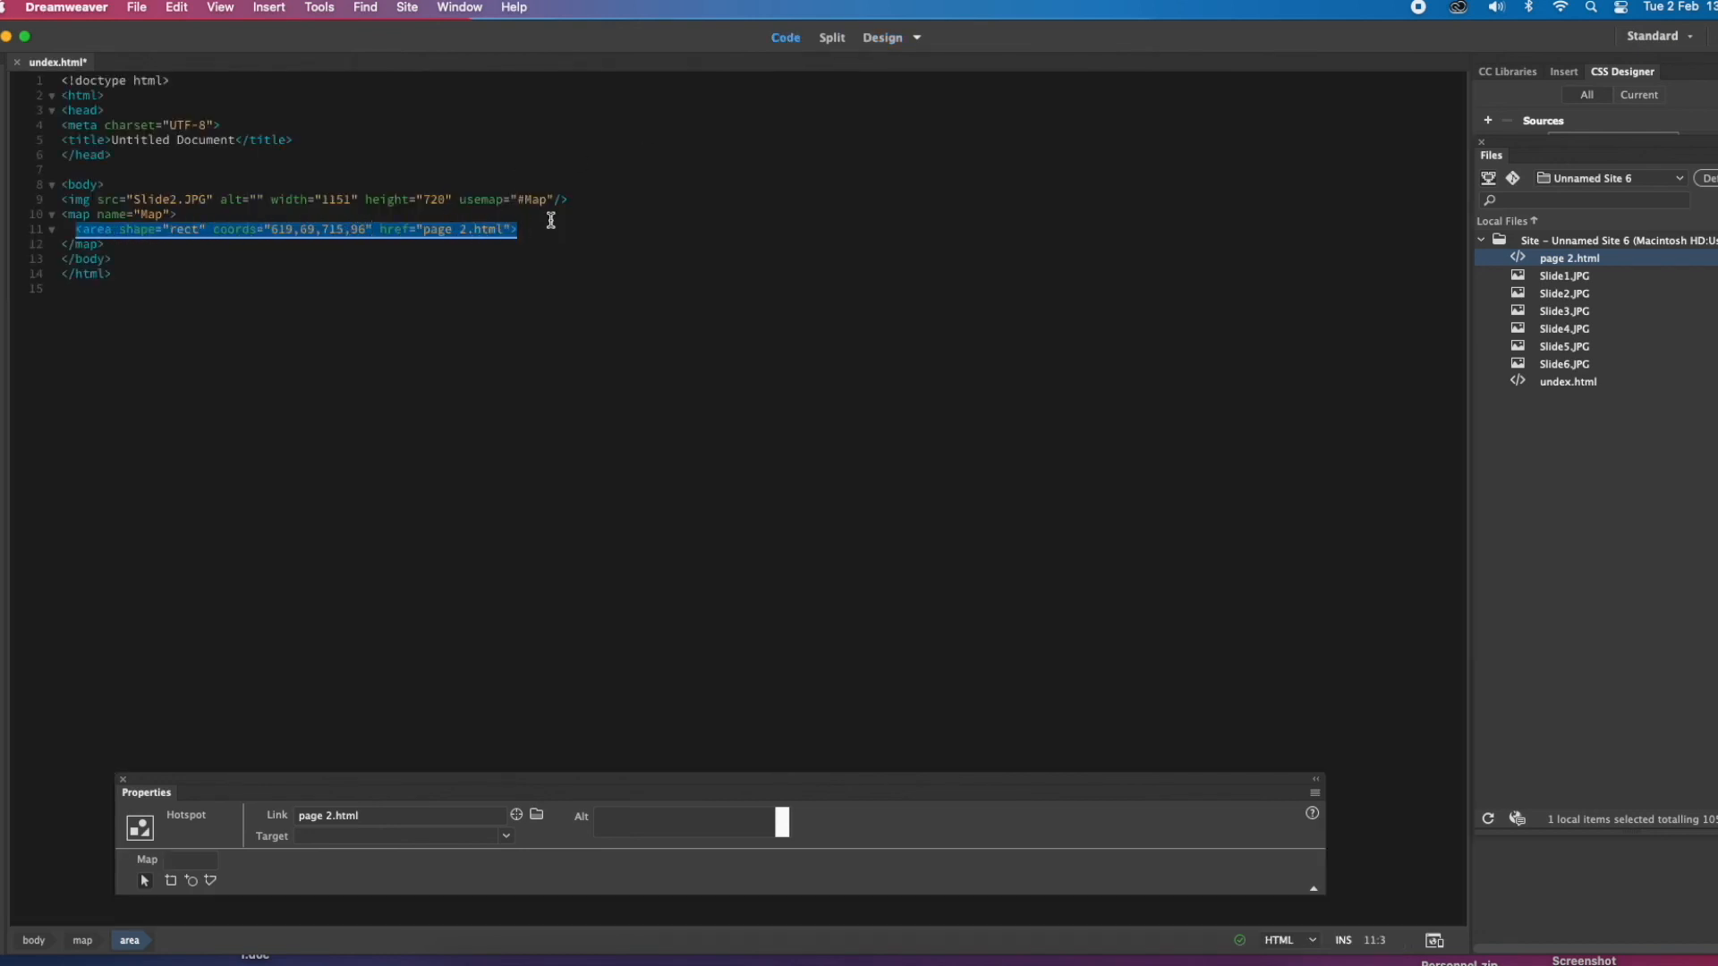
{"action": "left_click", "coordinate": [881, 38]}
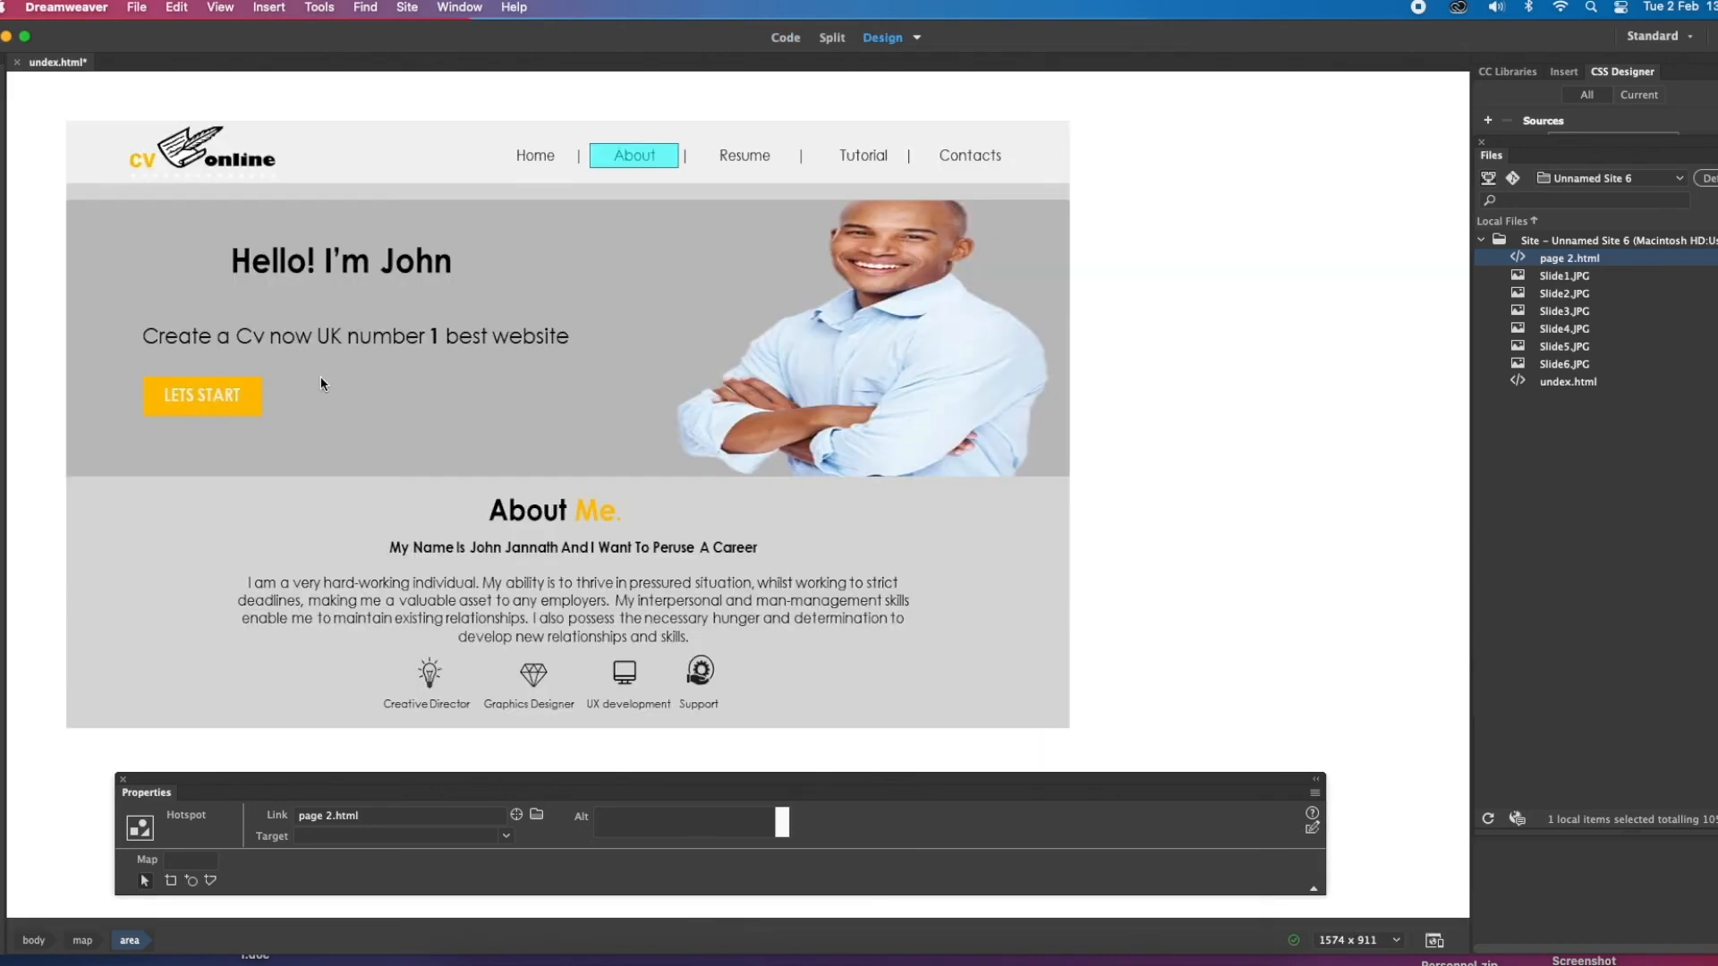
Preview undex.html in Safari, saving its changes, and test the About link
{"action": "left_click", "coordinate": [140, 11]}
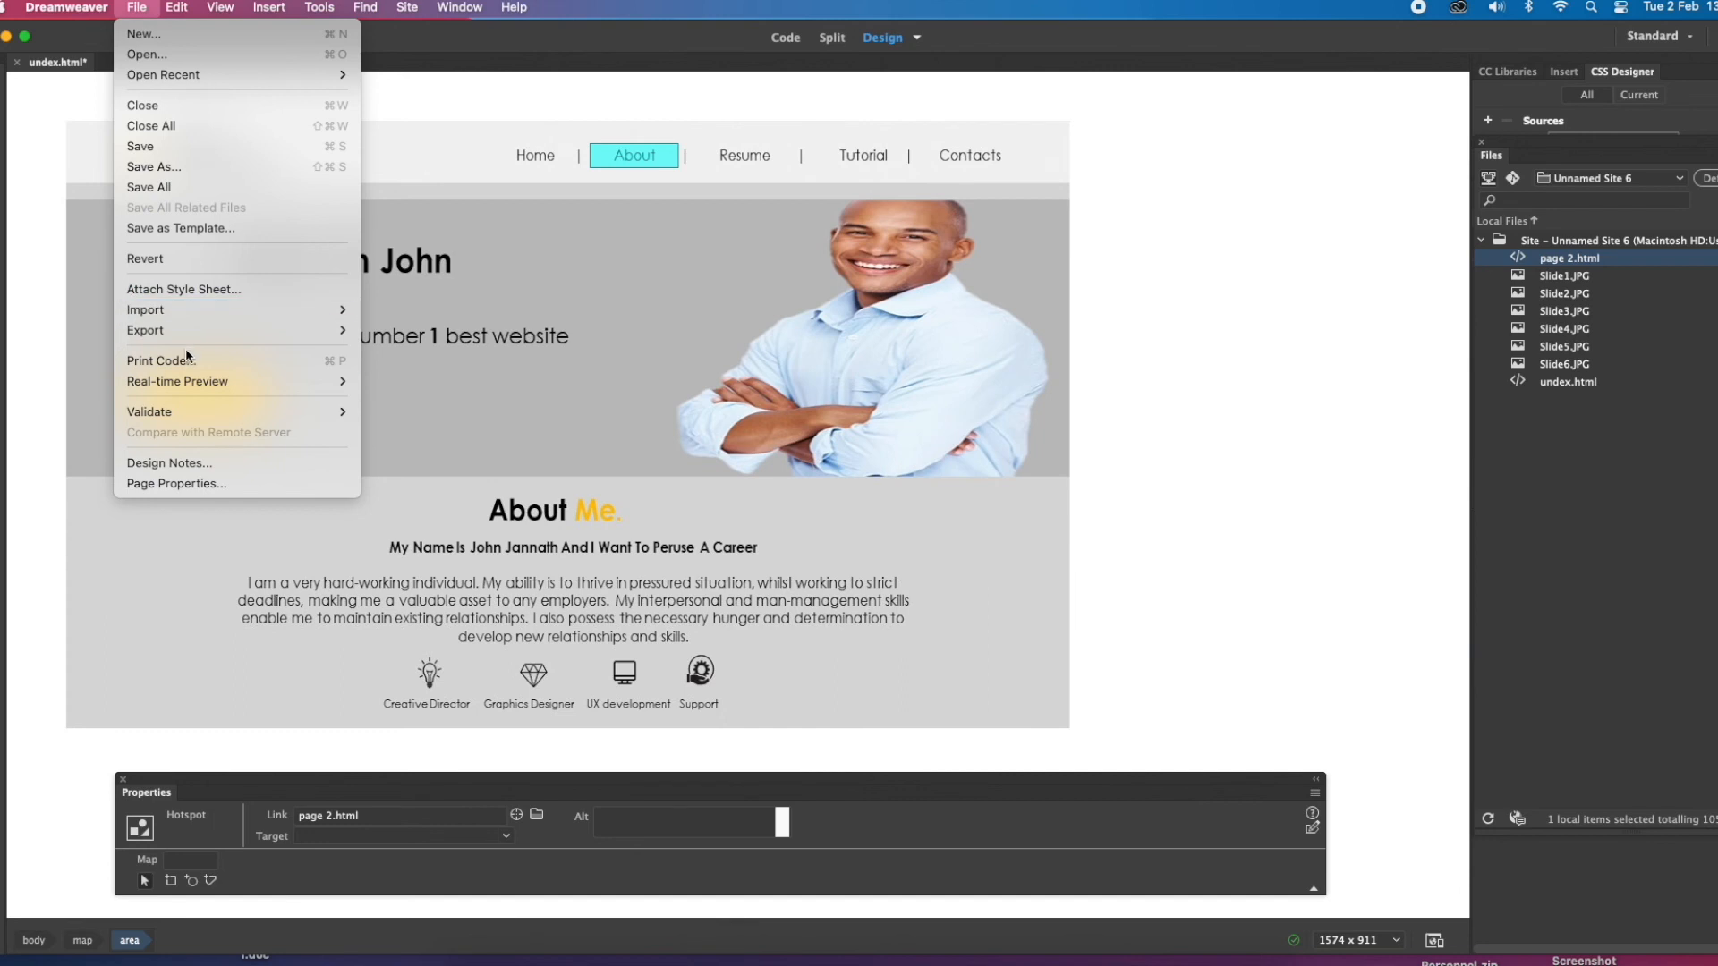
{"action": "mouse_move", "coordinate": [185, 382]}
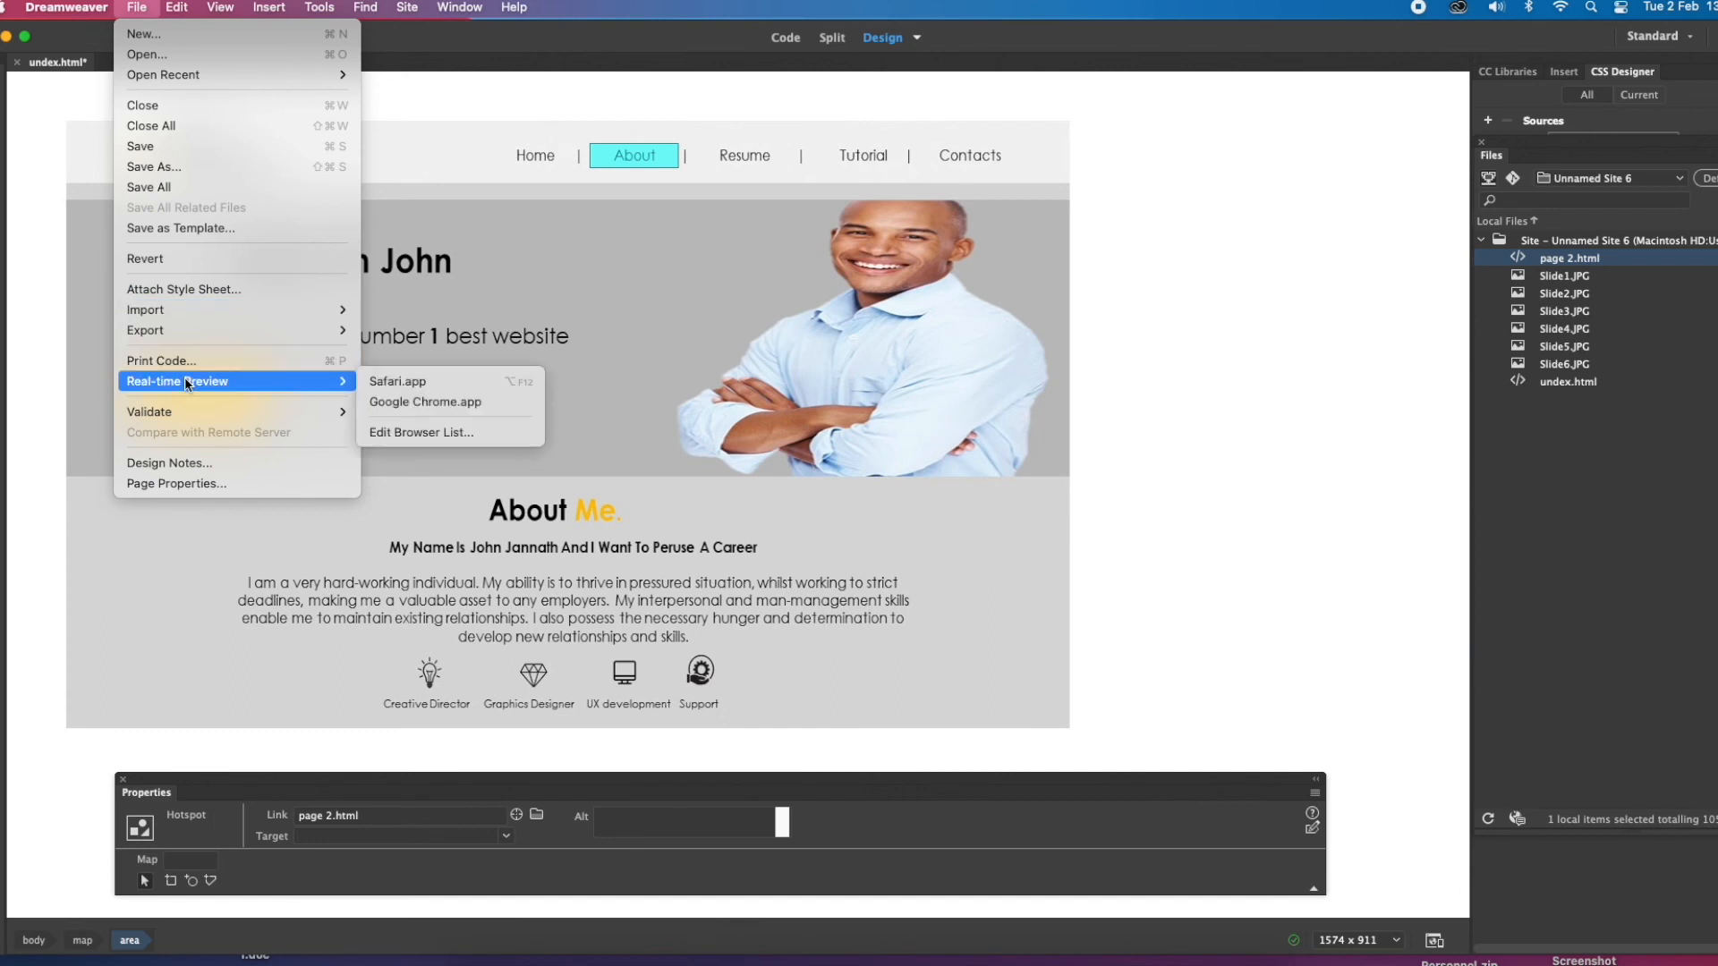
{"action": "left_click", "coordinate": [406, 381]}
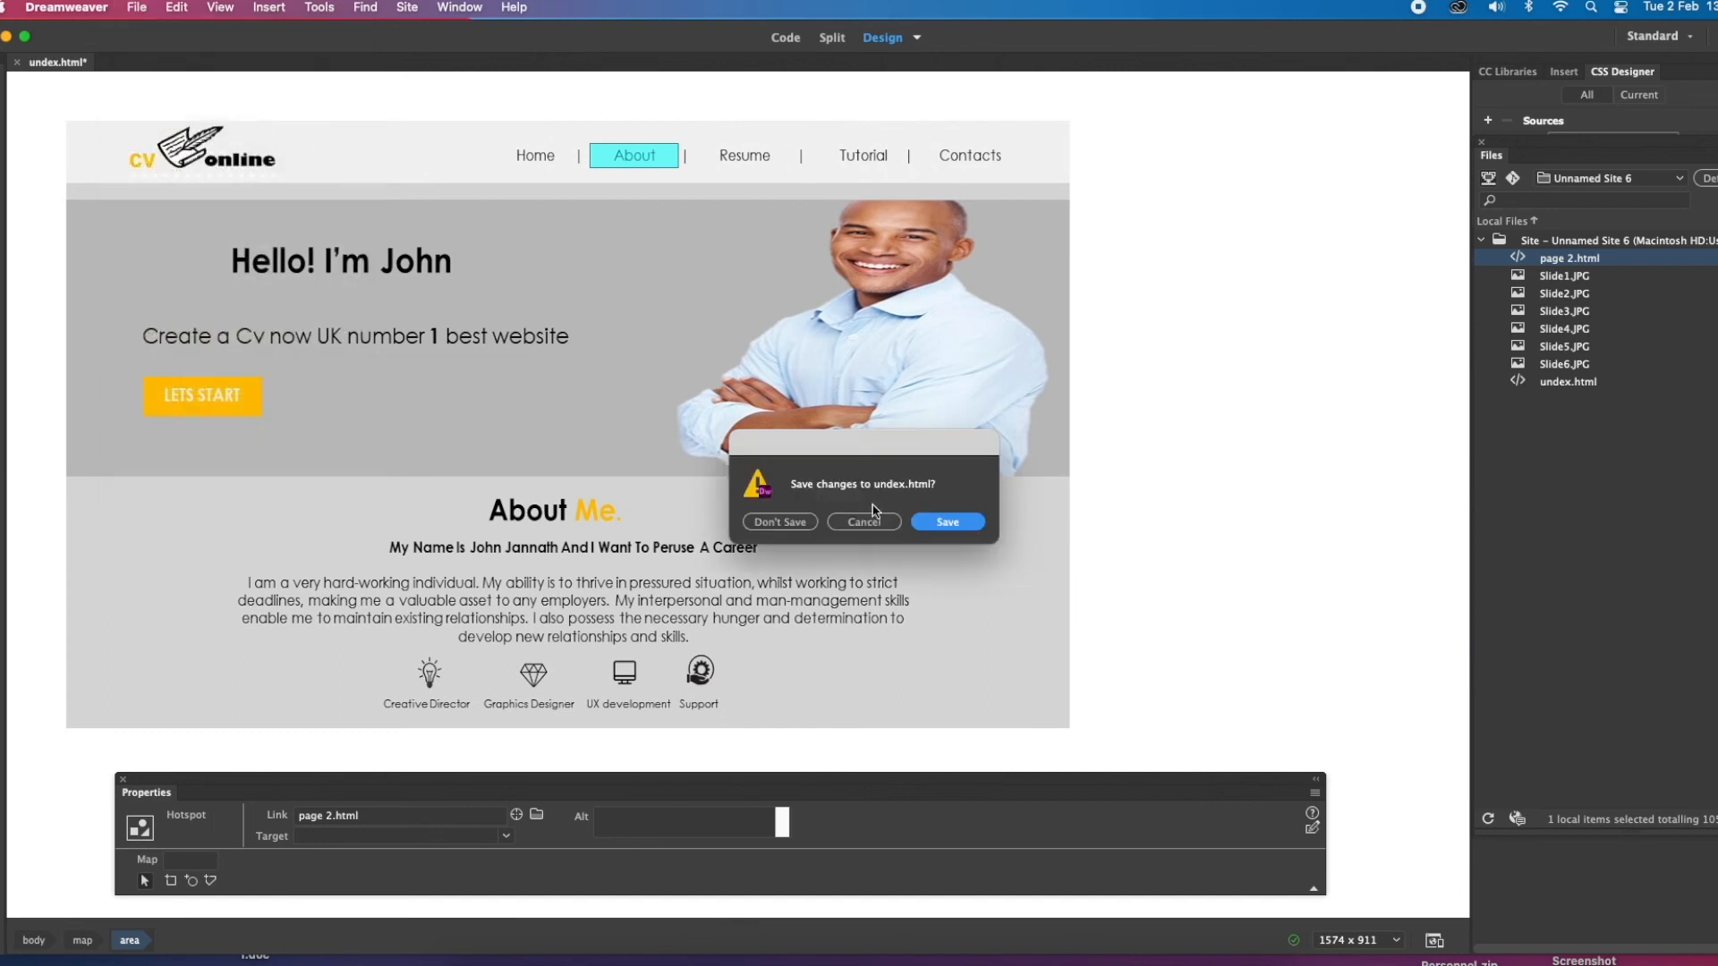
{"action": "left_click", "coordinate": [949, 527]}
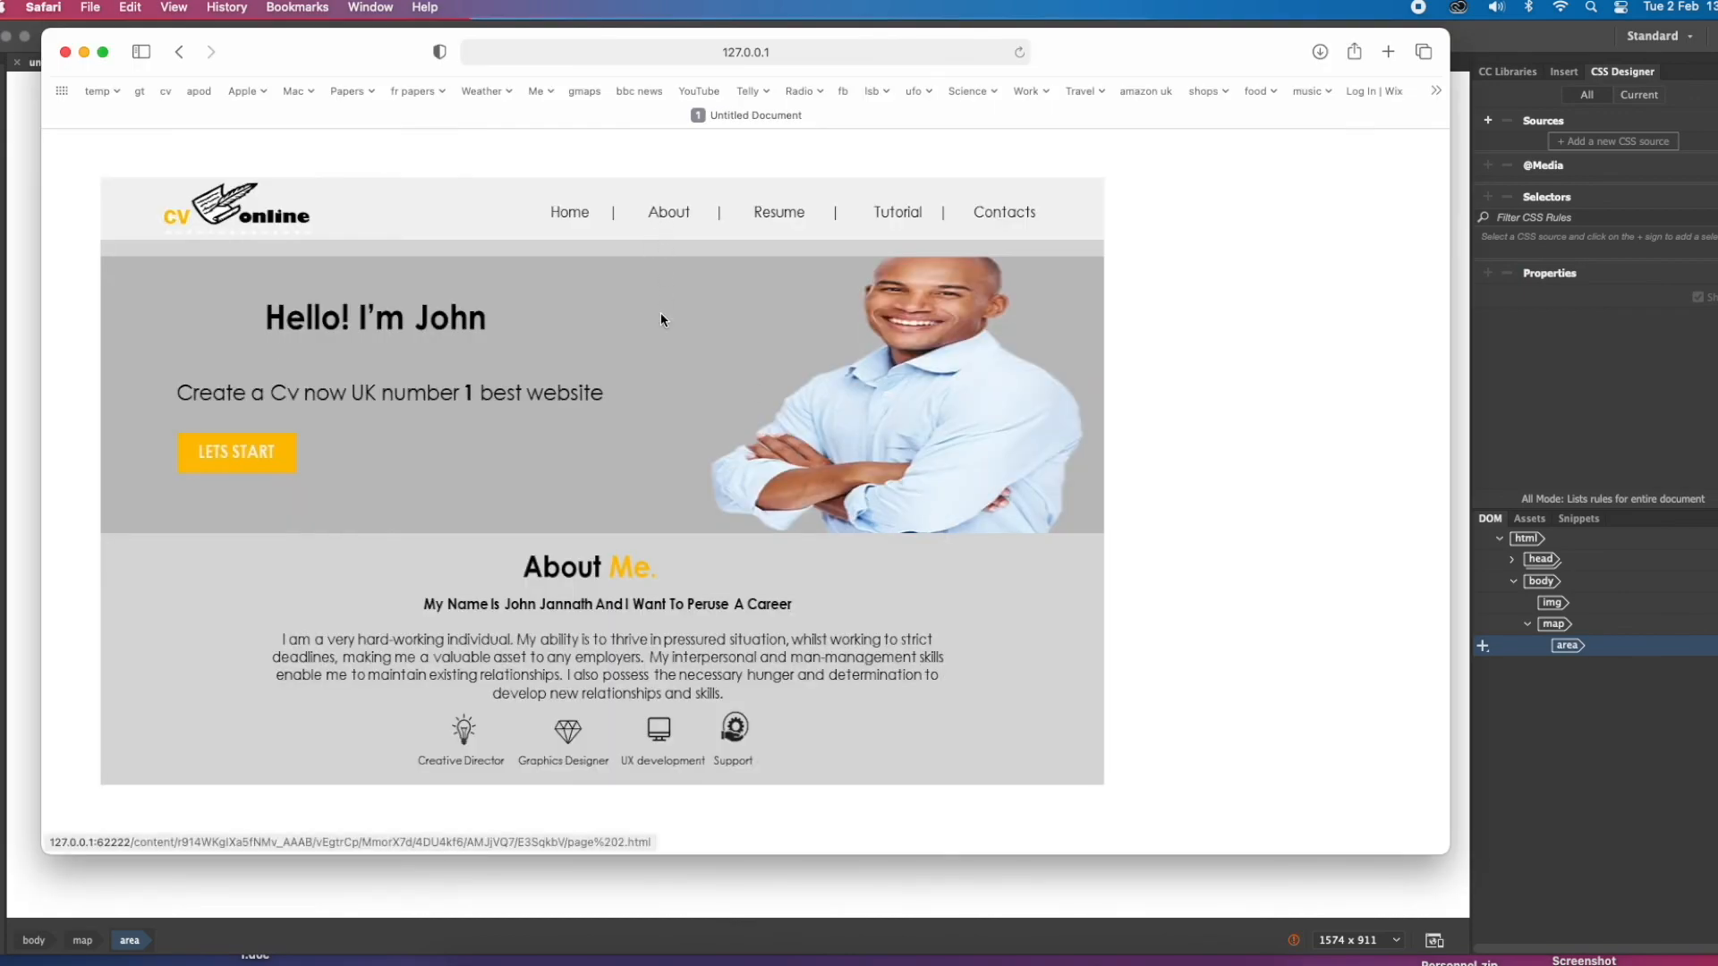
{"action": "left_click", "coordinate": [664, 214]}
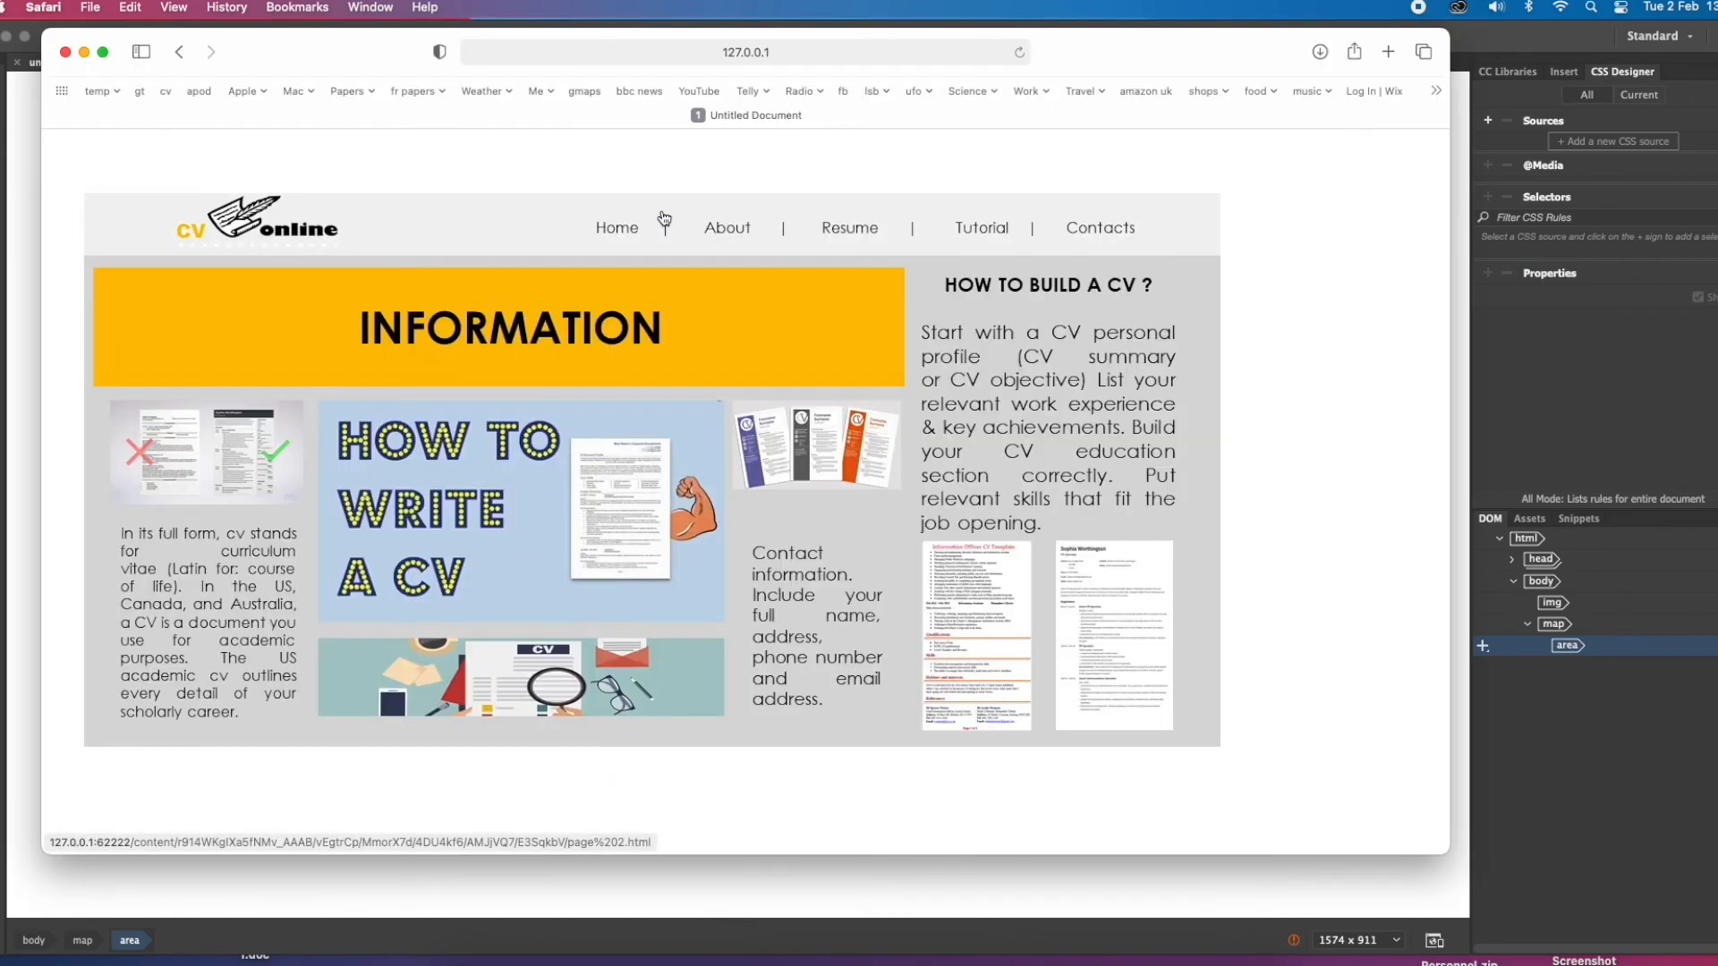